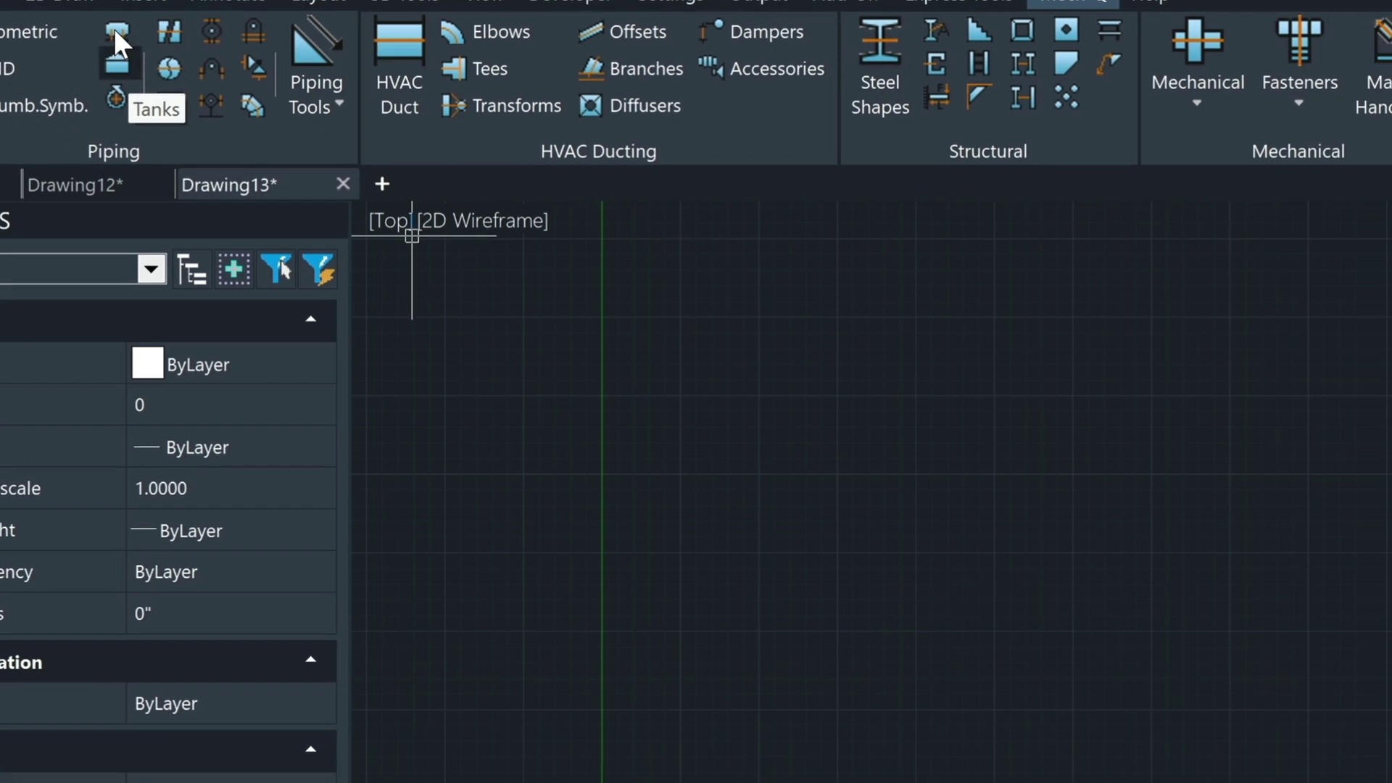
- Start a tank design and configure it as a vertical vessel with 3-D drawing and nozzles enabled
{"action": "left_click", "coordinate": [239, 85]}
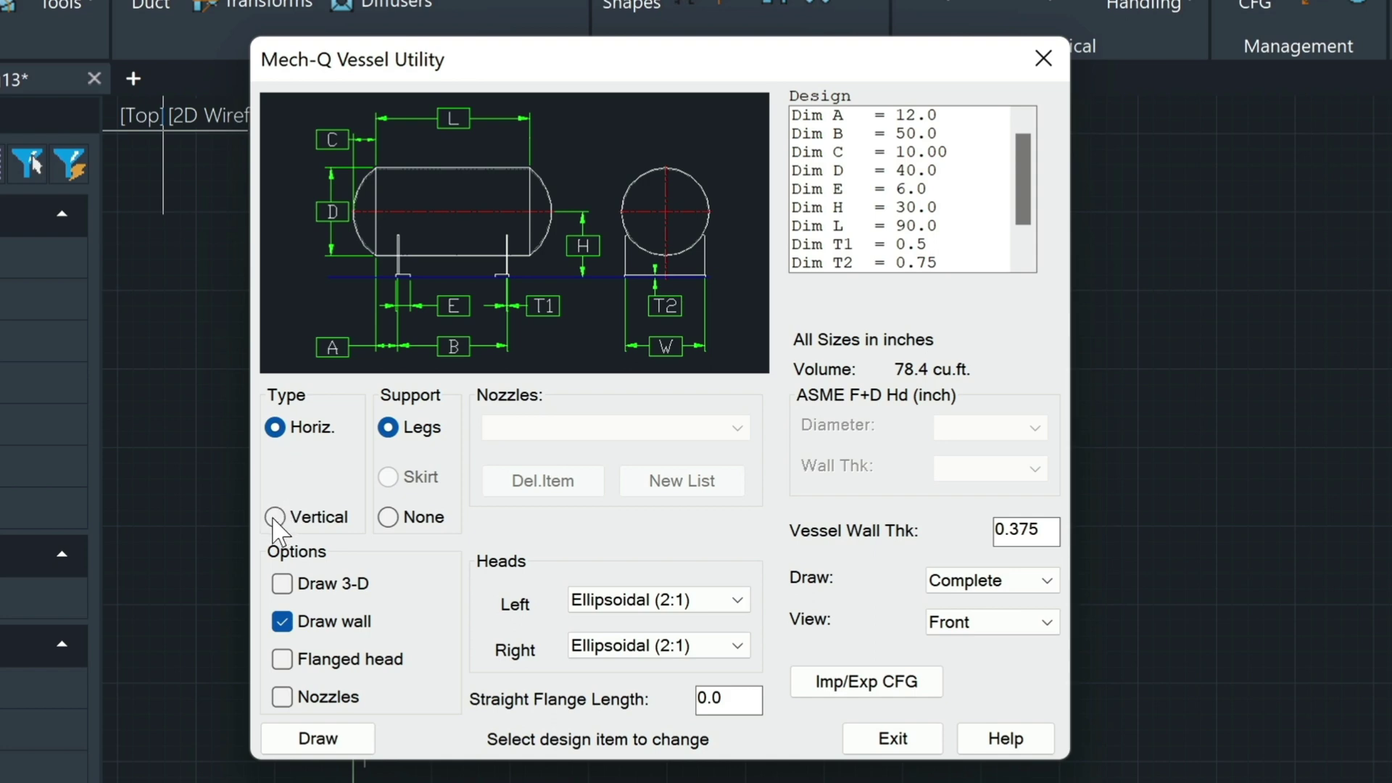
{"action": "left_click", "coordinate": [275, 517]}
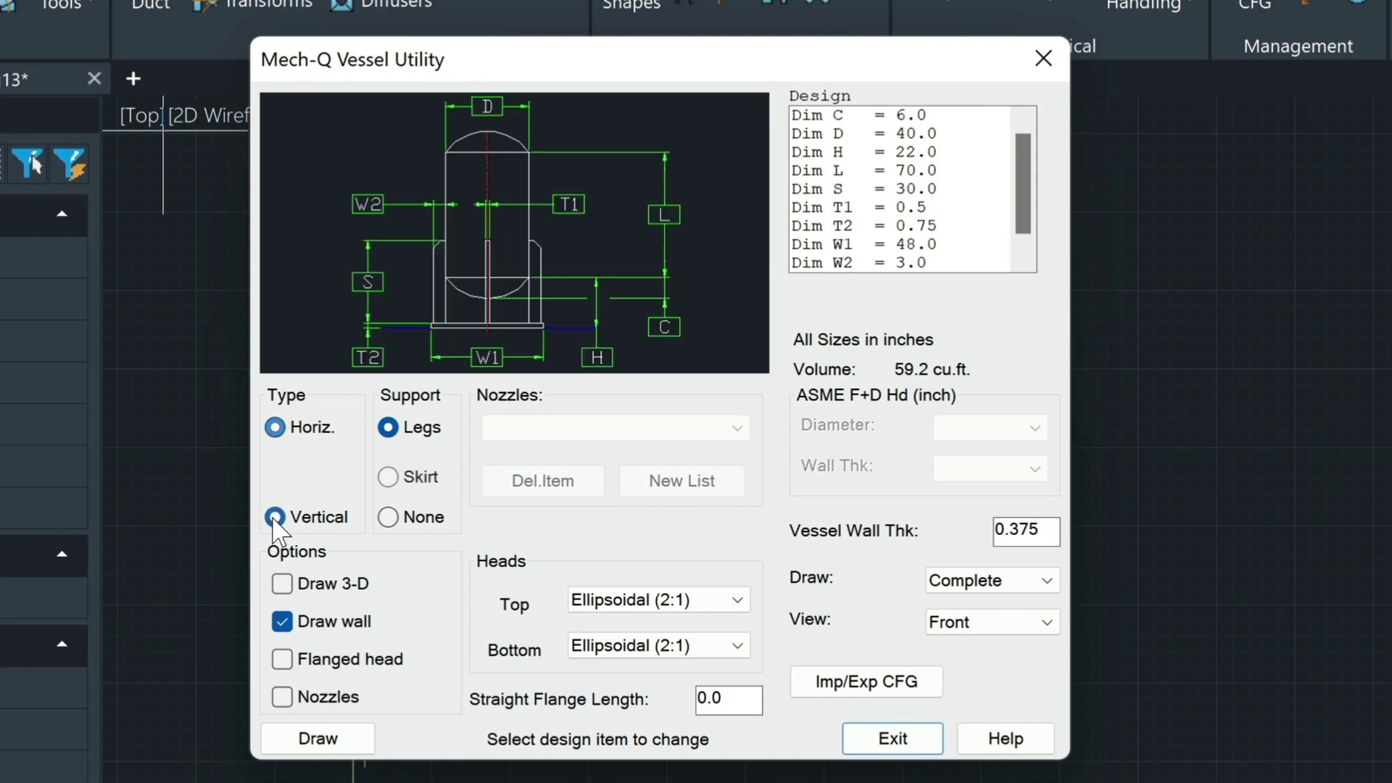
{"action": "left_click", "coordinate": [277, 584]}
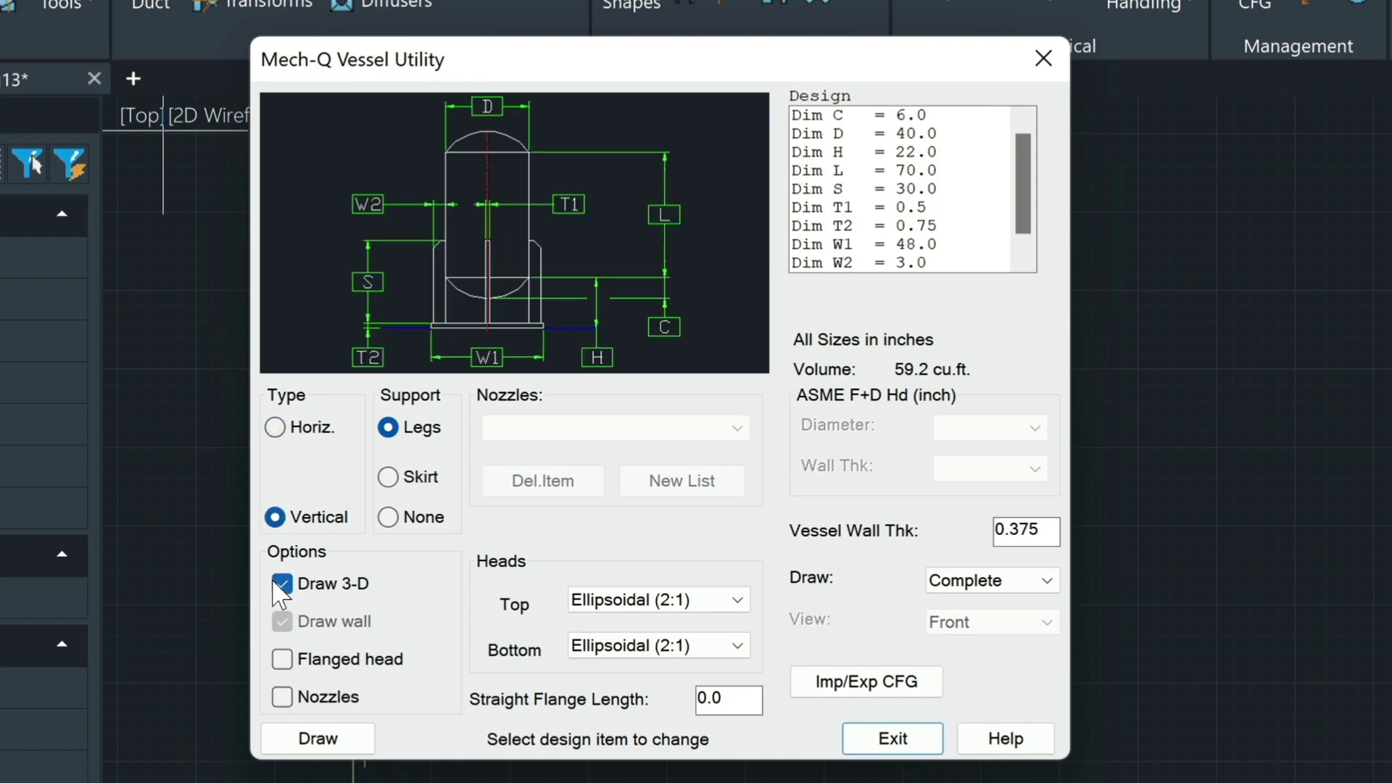
{"action": "left_click", "coordinate": [282, 698]}
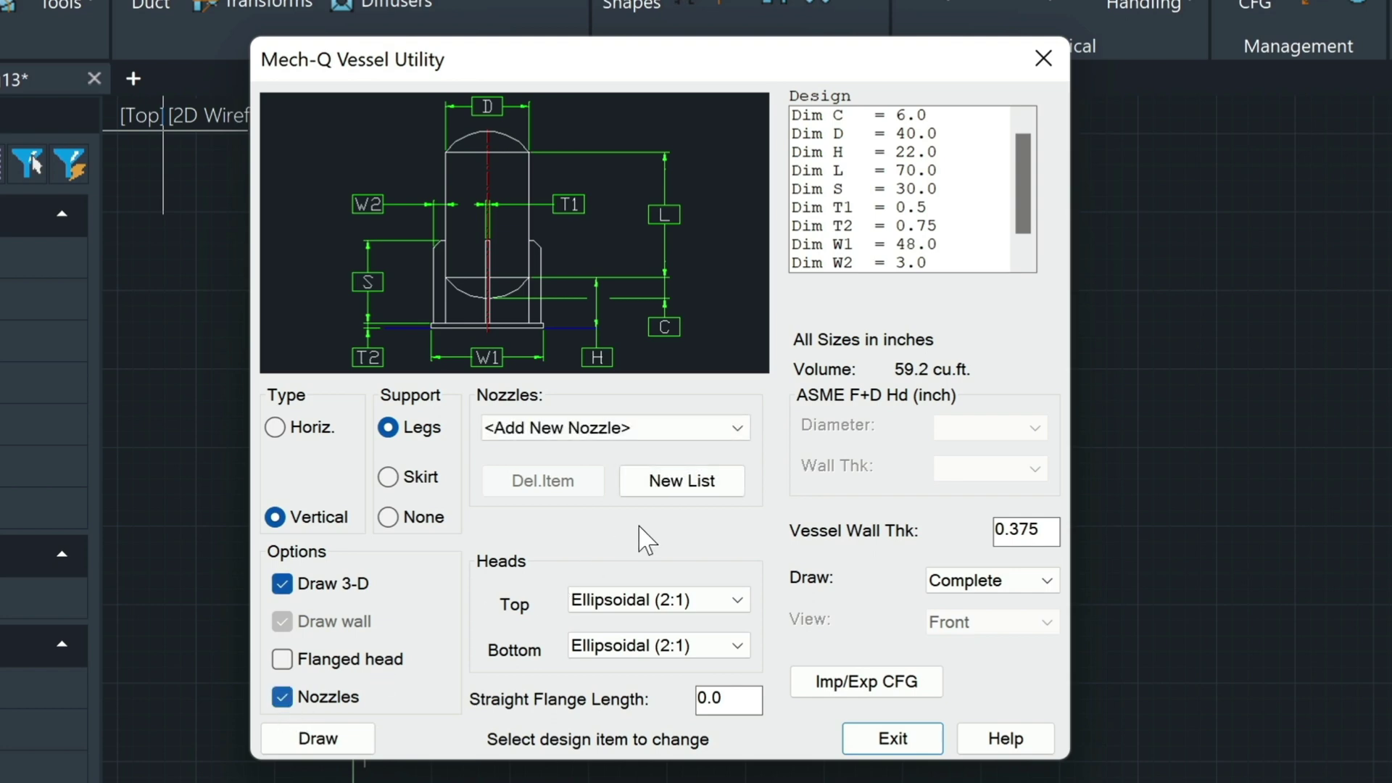
- Set both the top and bottom heads of the vessel to Flat
{"action": "left_click", "coordinate": [649, 602]}
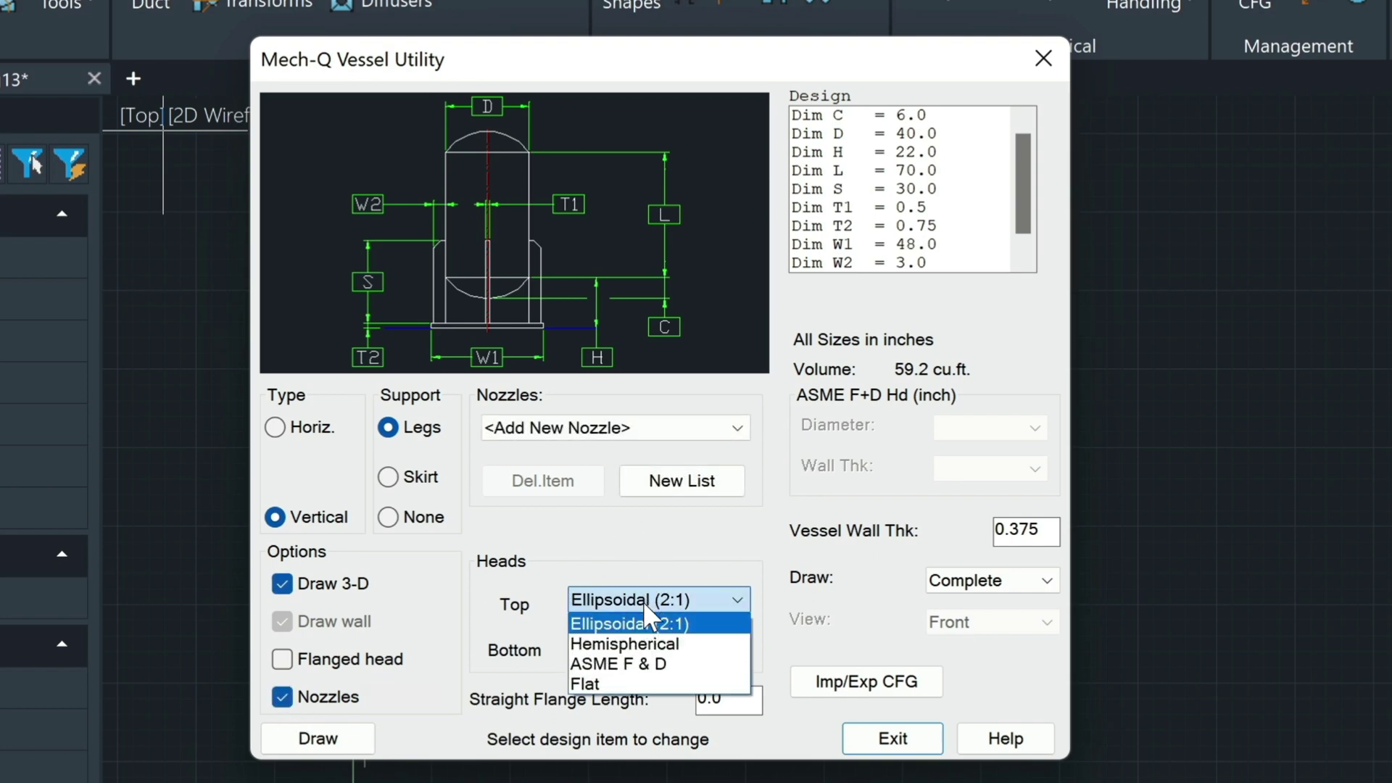
{"action": "left_click", "coordinate": [626, 684]}
{"action": "left_click", "coordinate": [638, 647]}
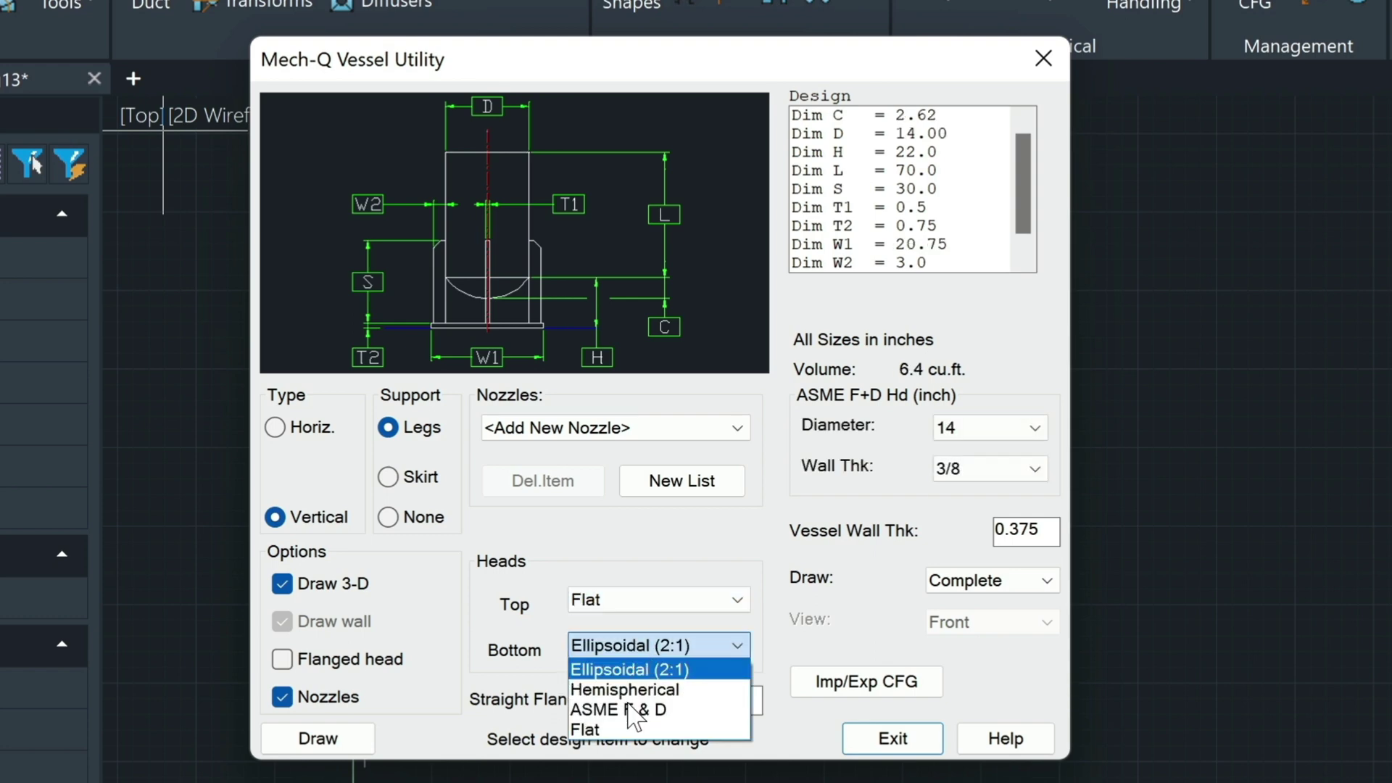
{"action": "left_click", "coordinate": [618, 730]}
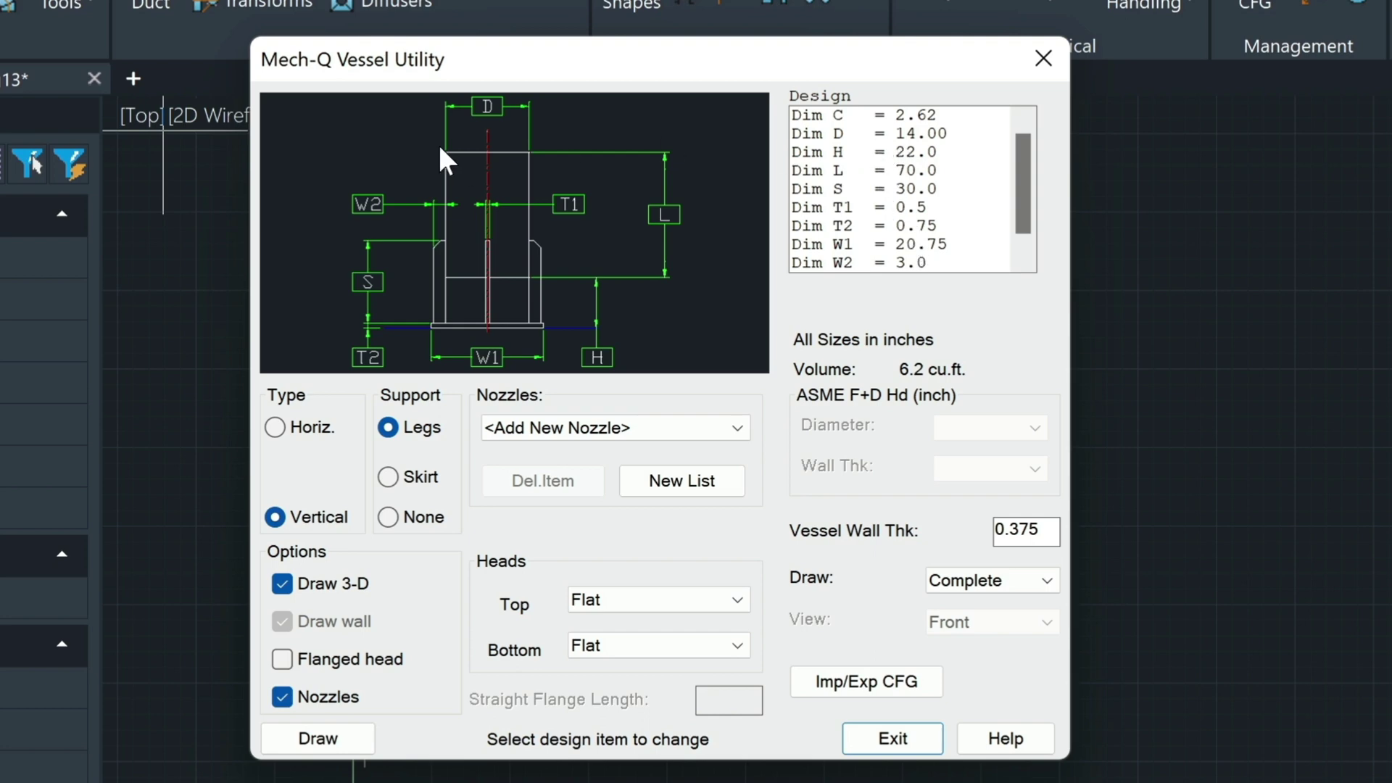
- Set the vessel inside diameter (D) to 144 inches
{"action": "left_click", "coordinate": [918, 136]}
{"action": "type", "text": "1"}
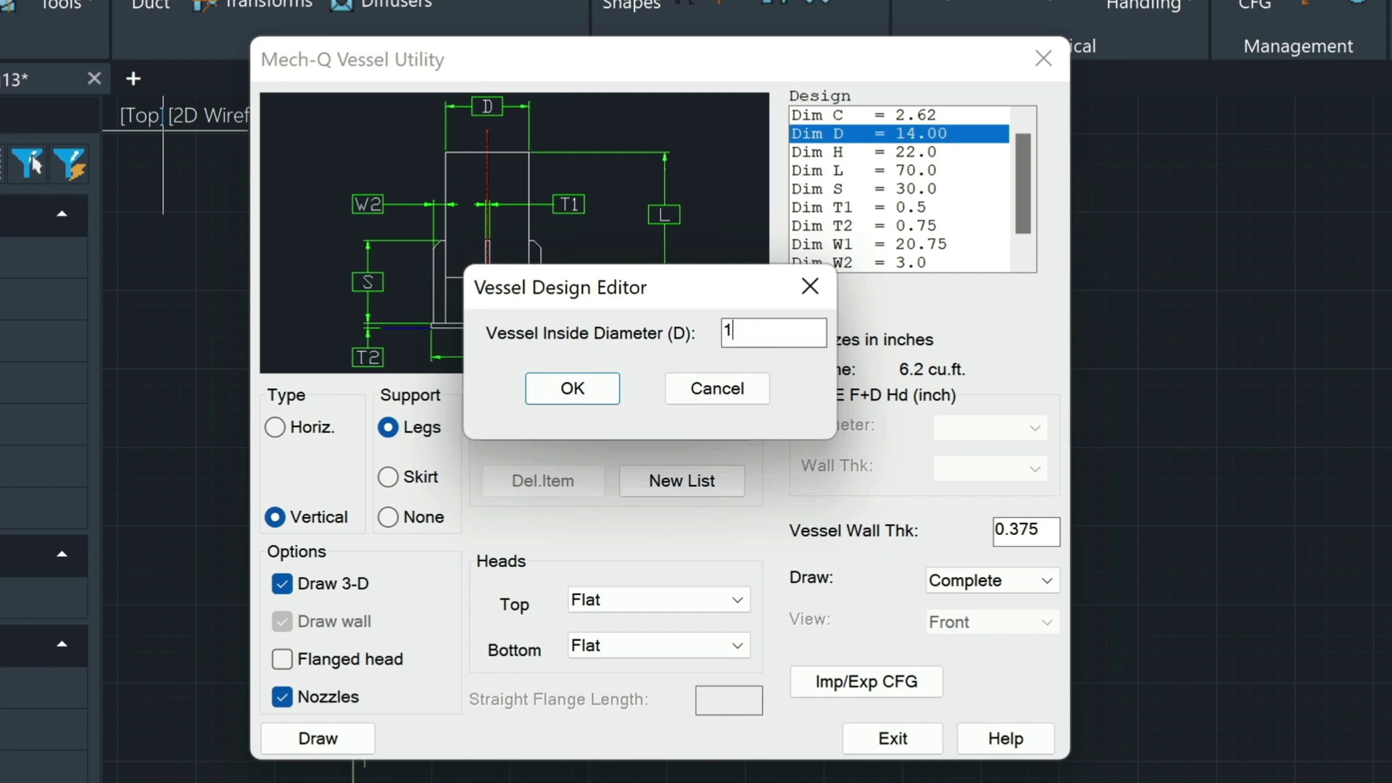
{"action": "type", "text": "2"}
{"action": "key", "text": "BackSpace"}
{"action": "type", "text": "44.000"}
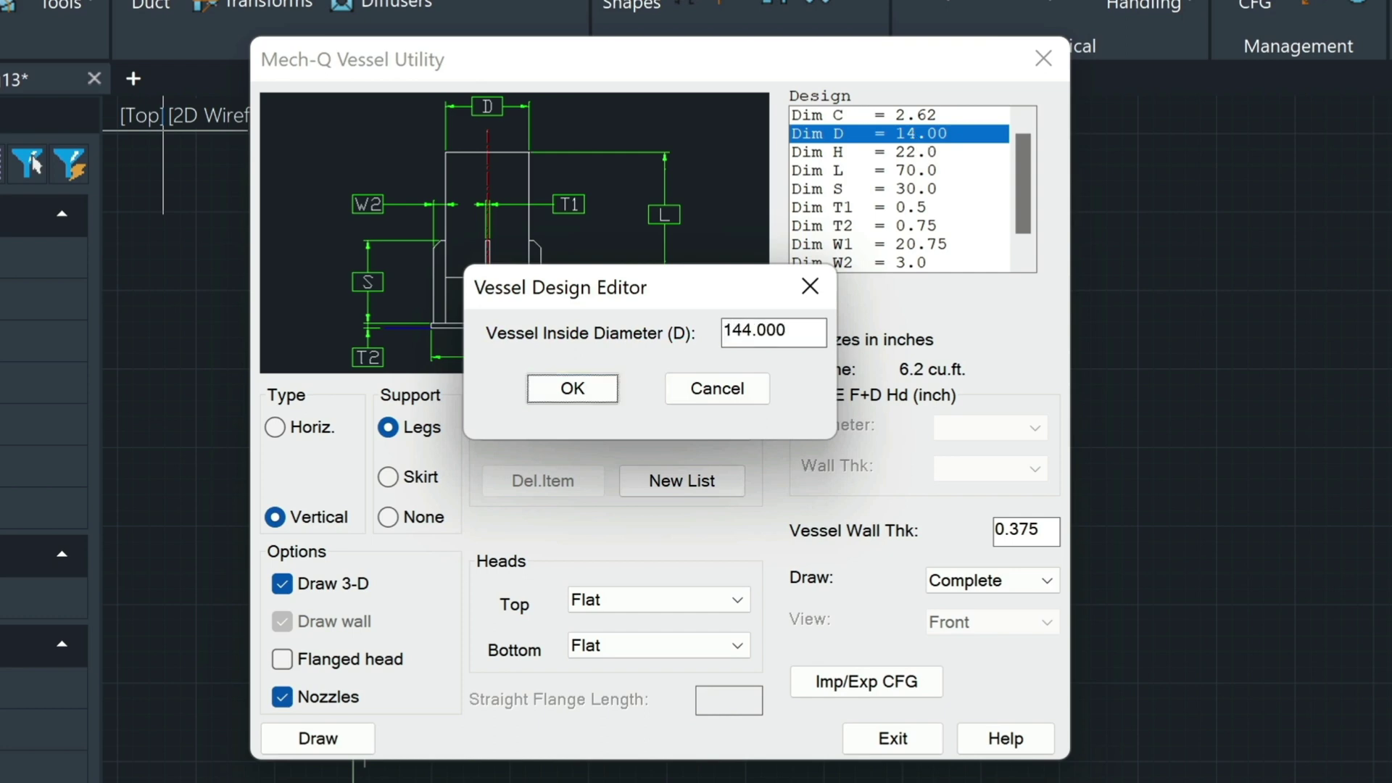
{"action": "left_click", "coordinate": [602, 389]}
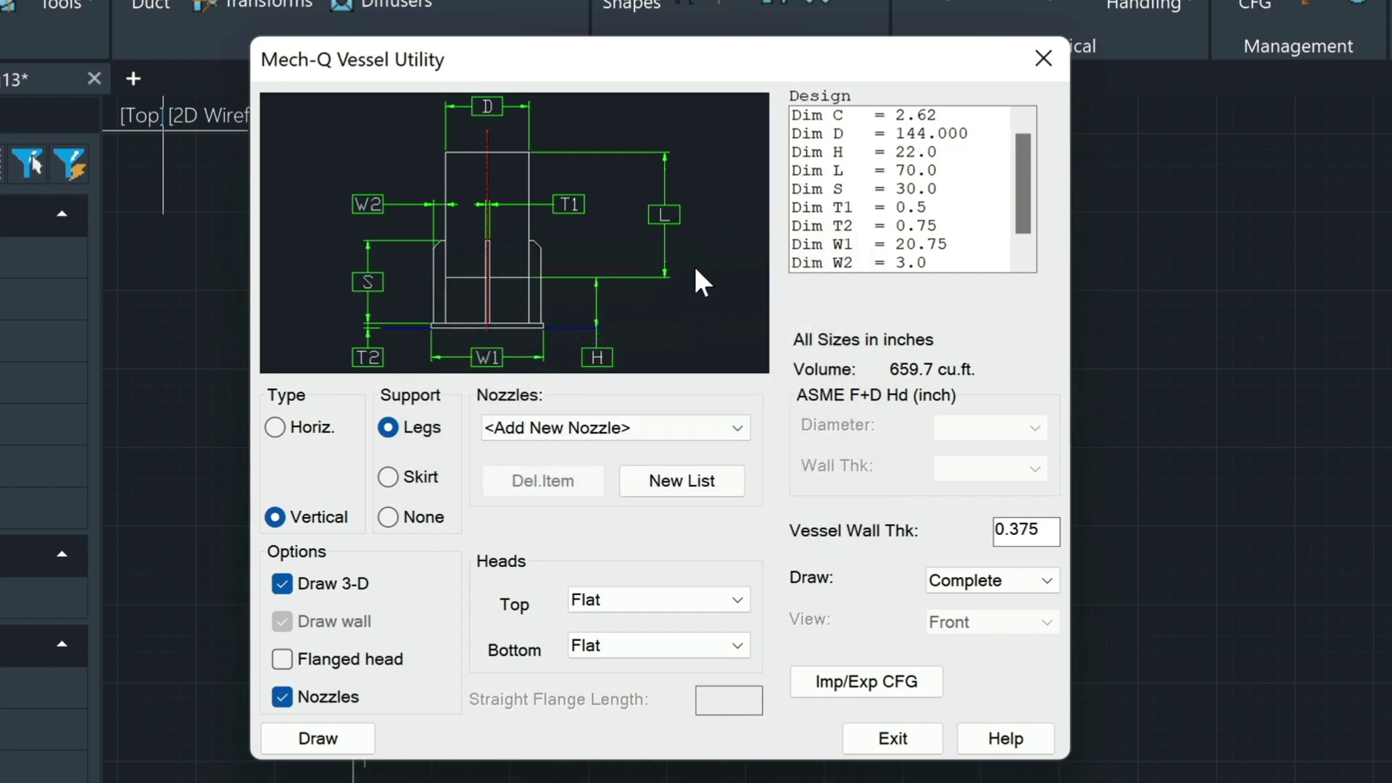
- Set the seam to seam length (L) to 13' (156 inches) and the support base width (W1) to 160 inches
{"action": "double_click", "coordinate": [845, 173]}
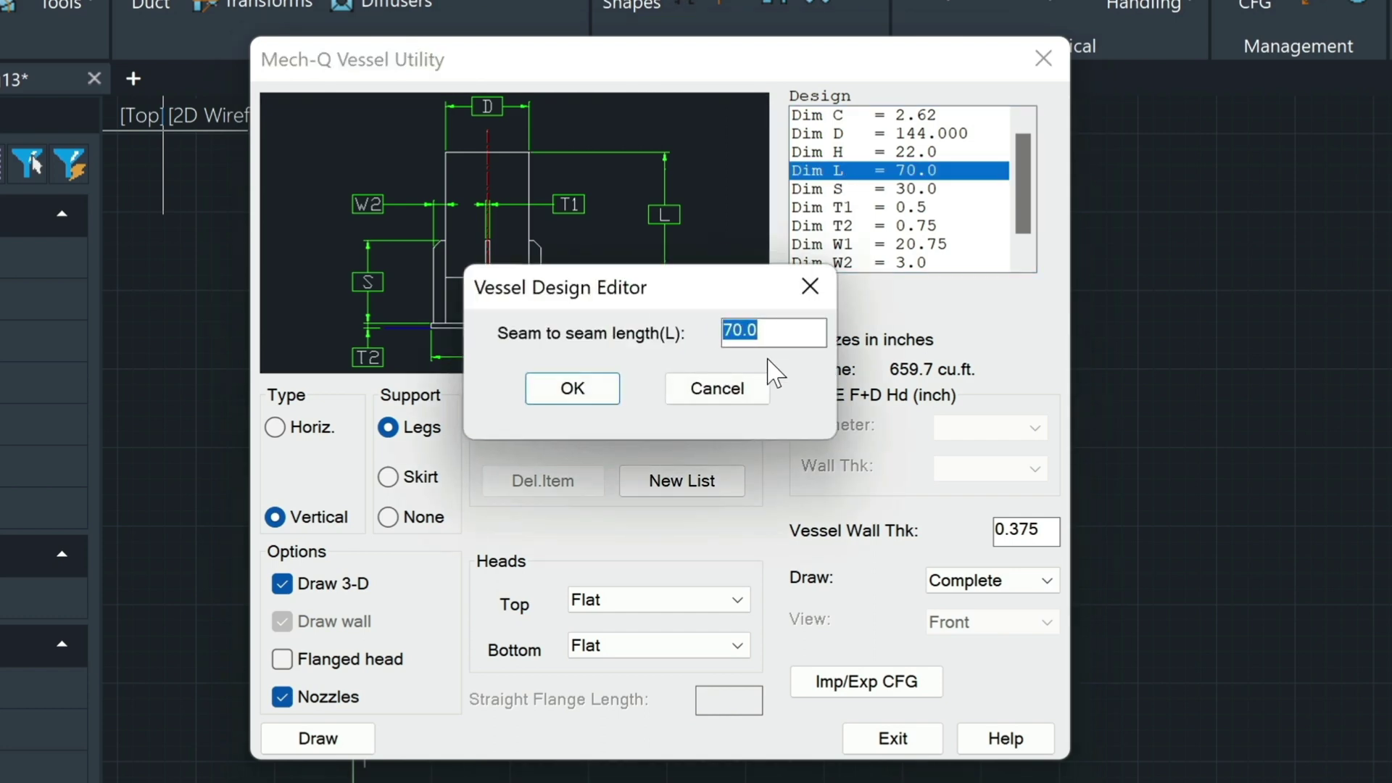
{"action": "type", "text": "1"}
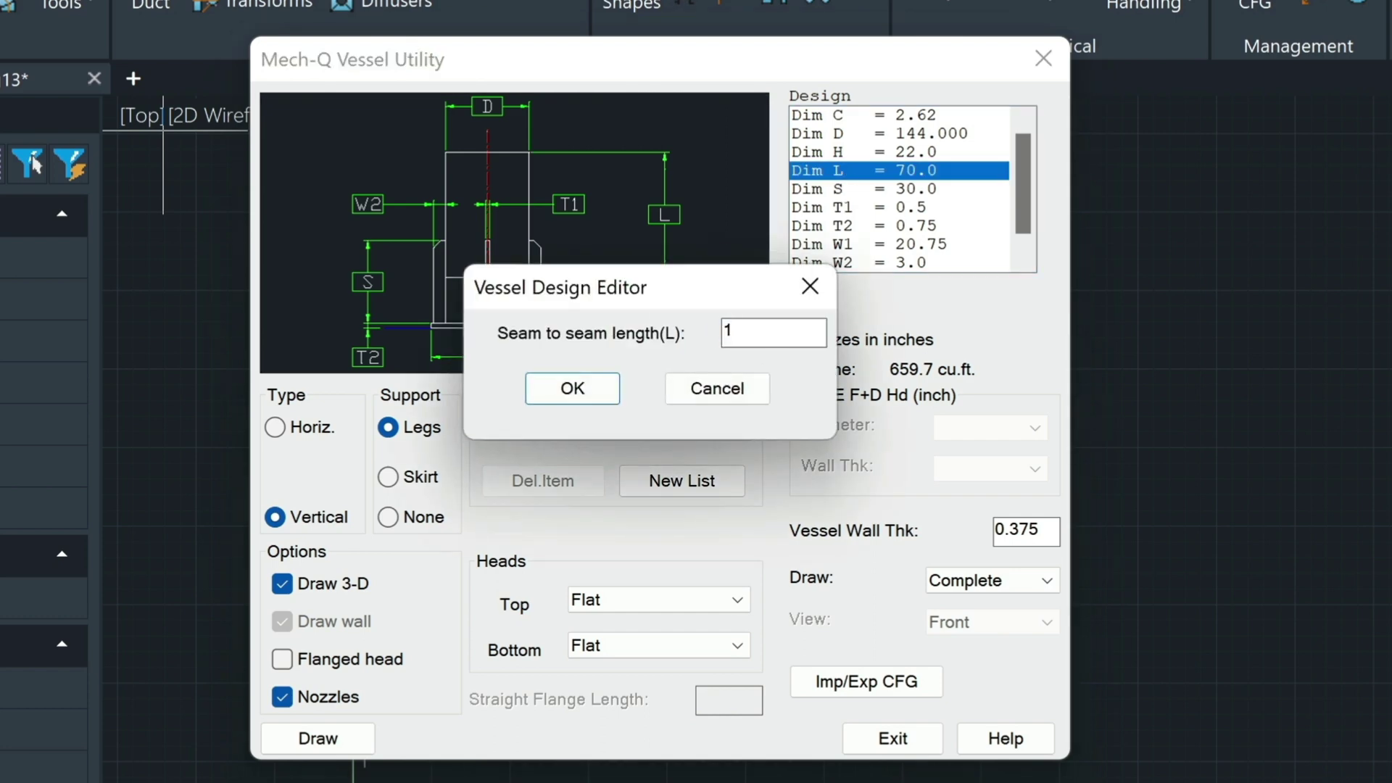
{"action": "type", "text": "3'"}
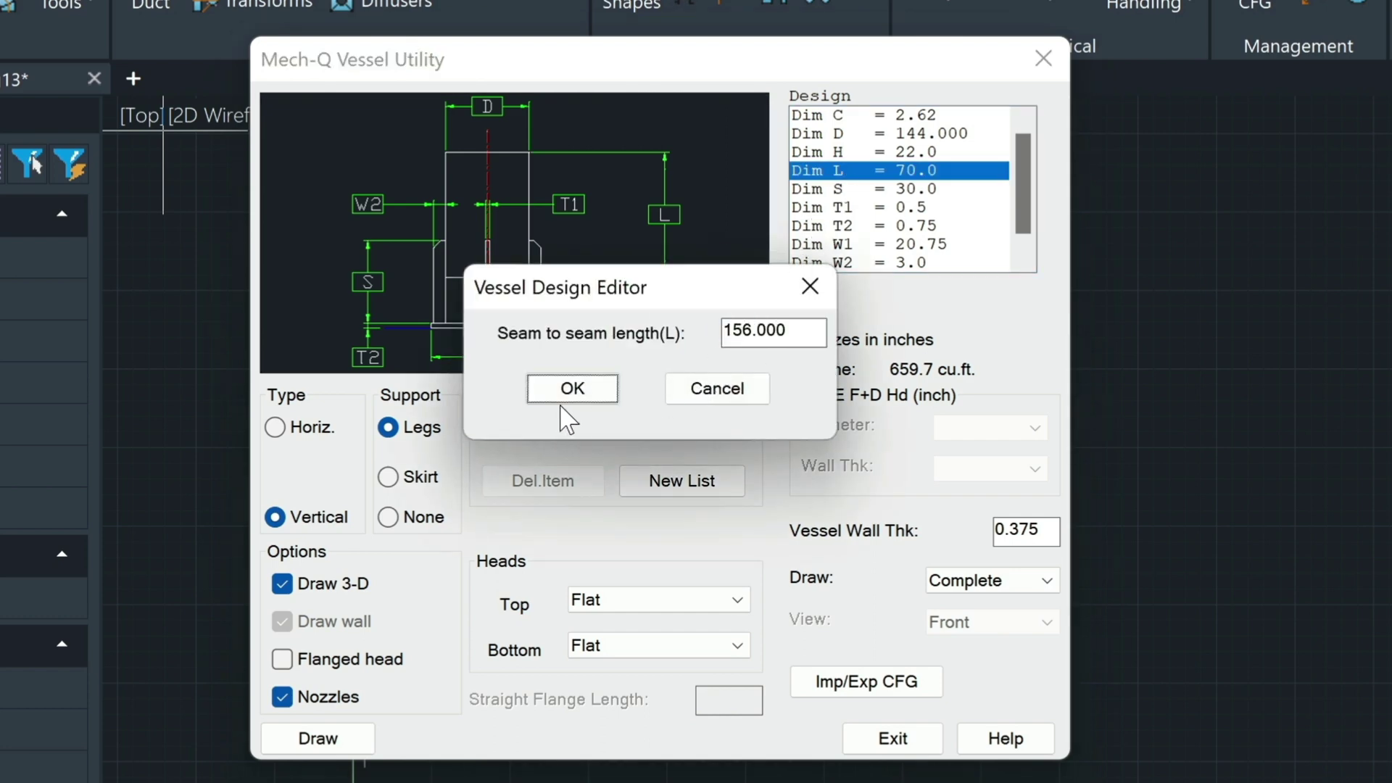
{"action": "left_click", "coordinate": [573, 389]}
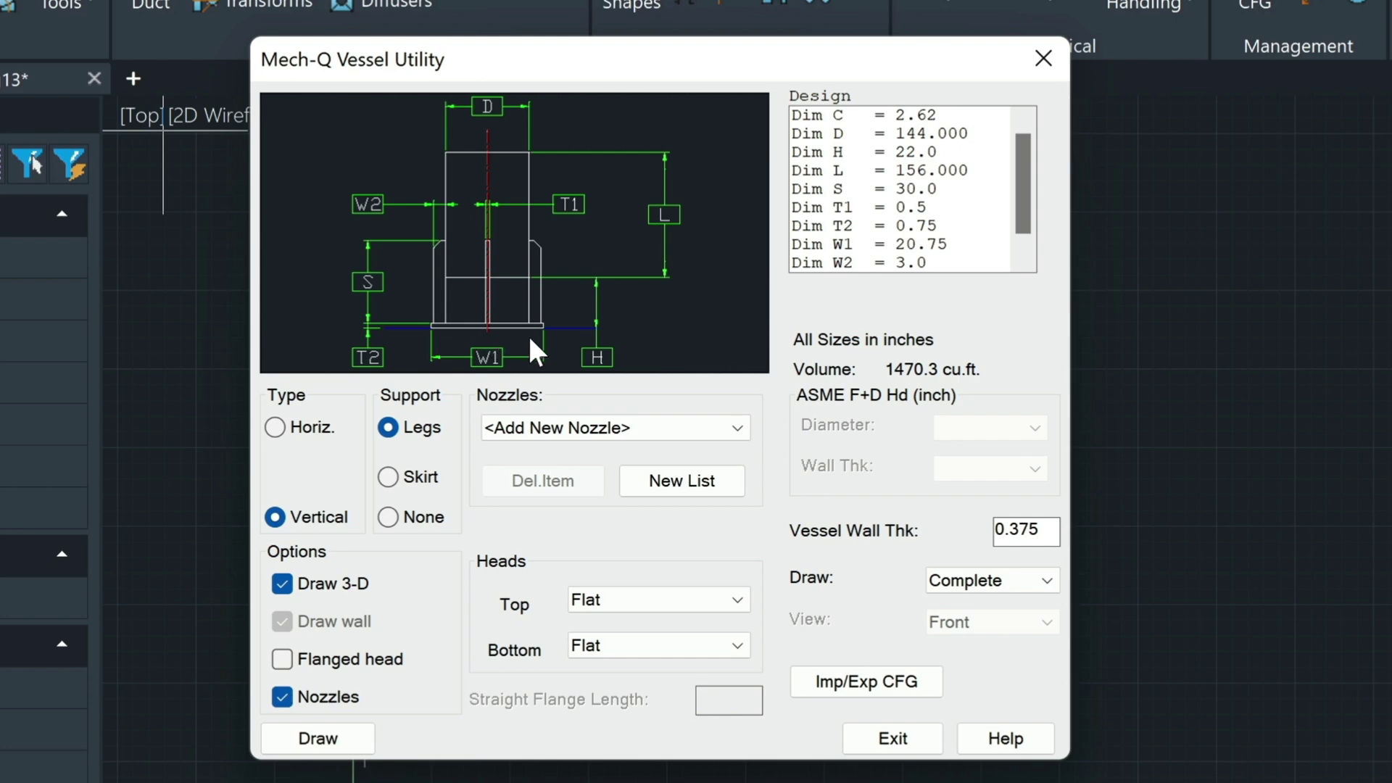
{"action": "double_click", "coordinate": [845, 246]}
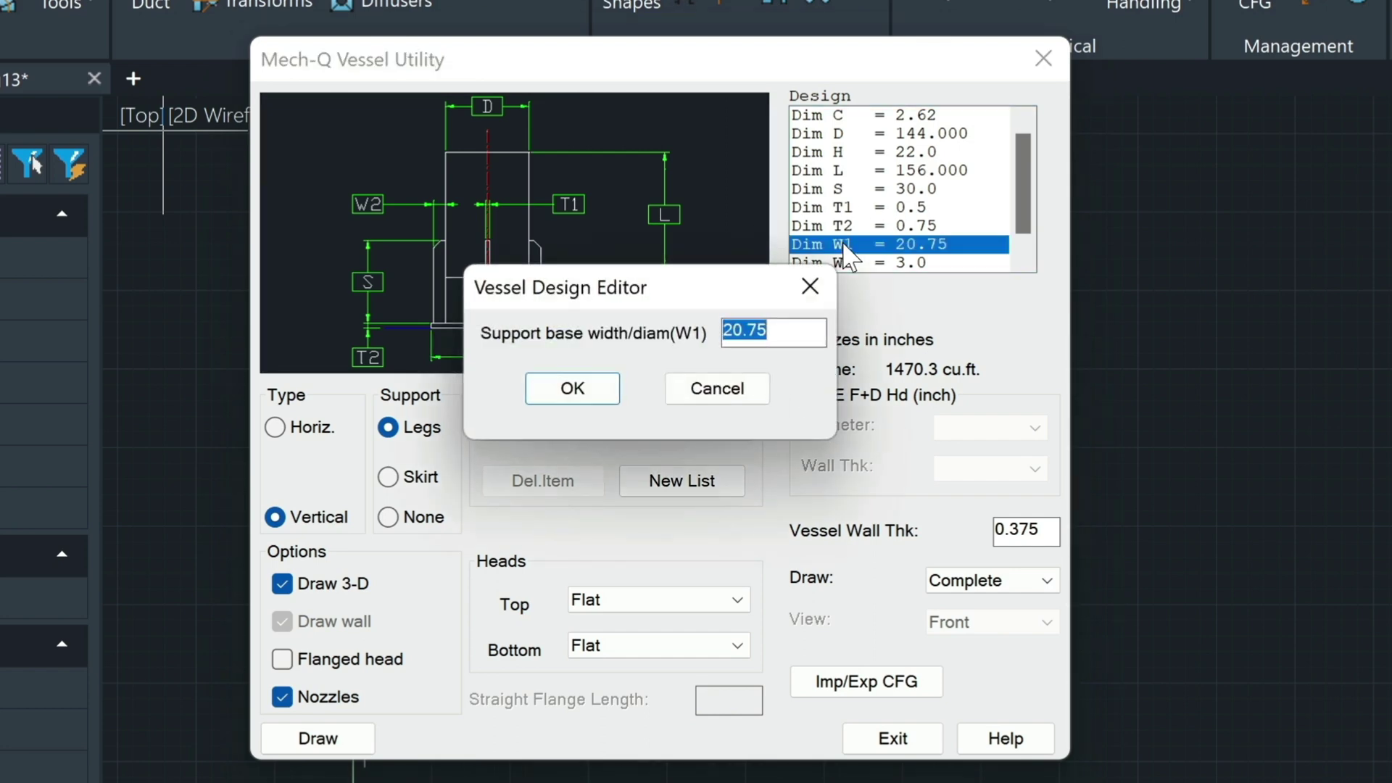
{"action": "type", "text": "160"}
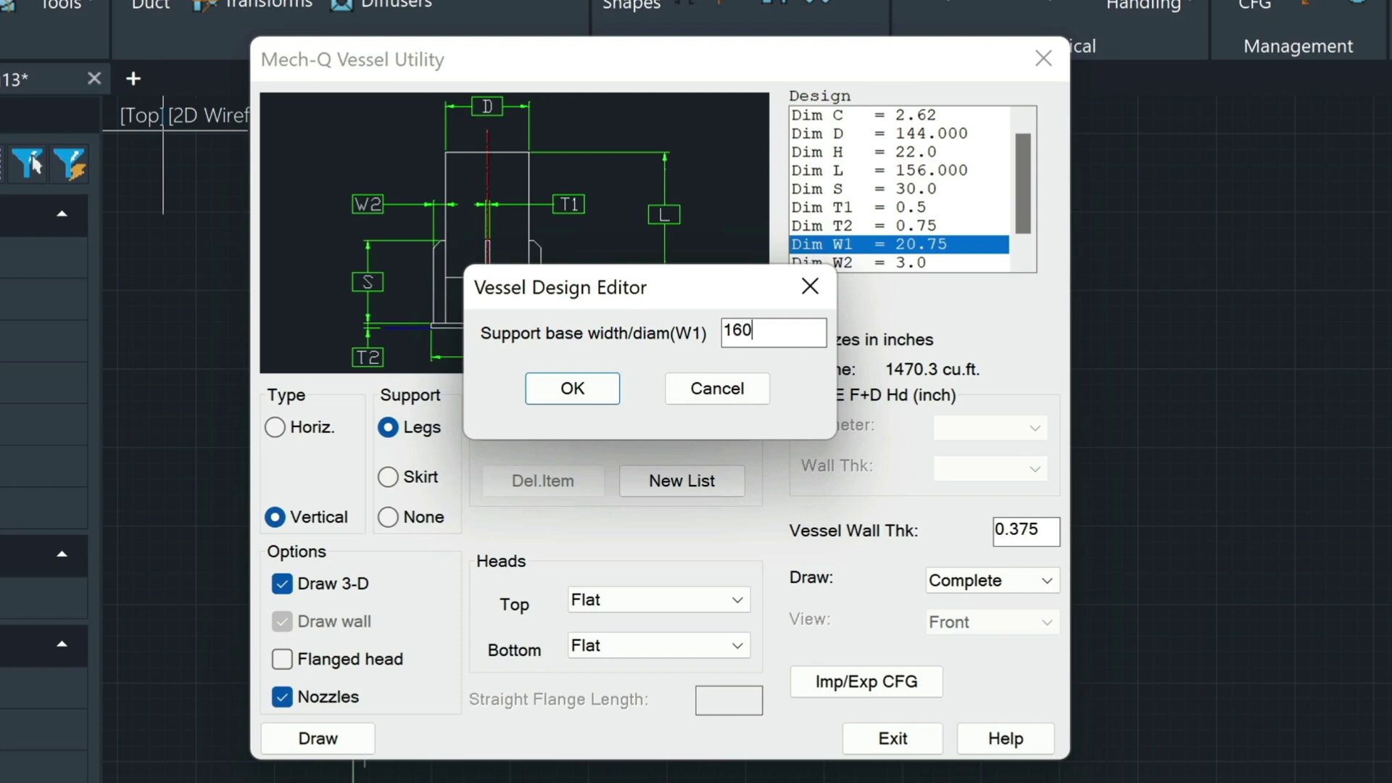
{"action": "left_click", "coordinate": [599, 394]}
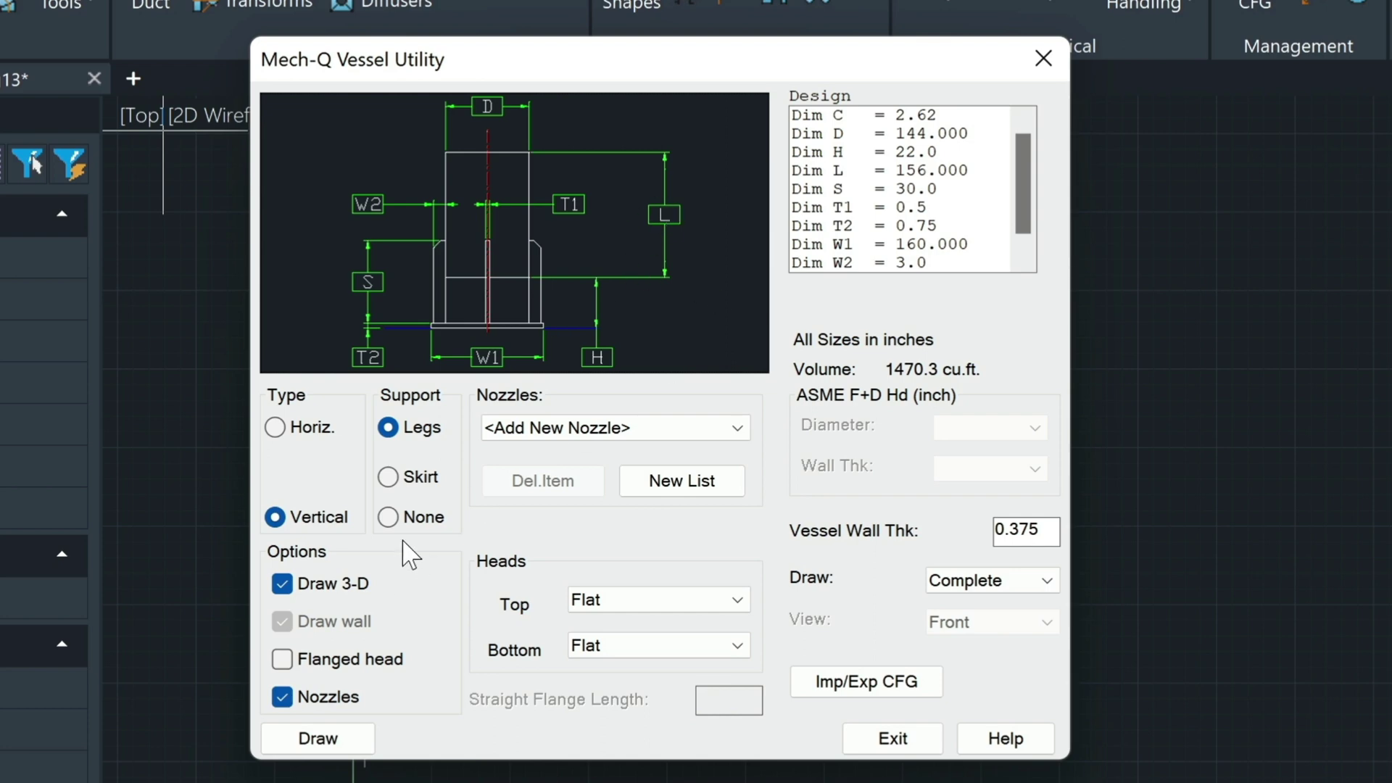
- Draw the vessel at a freely chosen insertion point in the empty drawing, with a rectangular base
{"action": "left_click", "coordinate": [319, 738]}
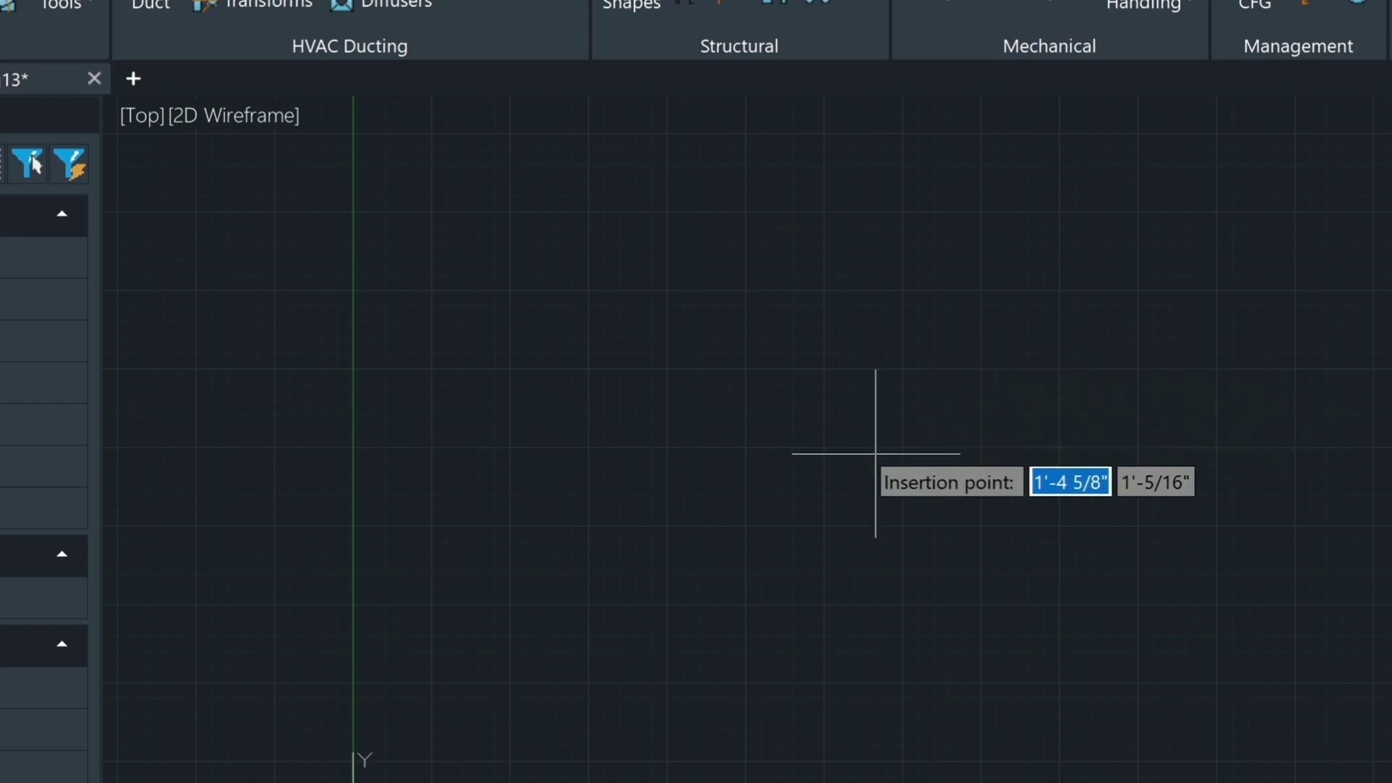
{"action": "left_click", "coordinate": [911, 433]}
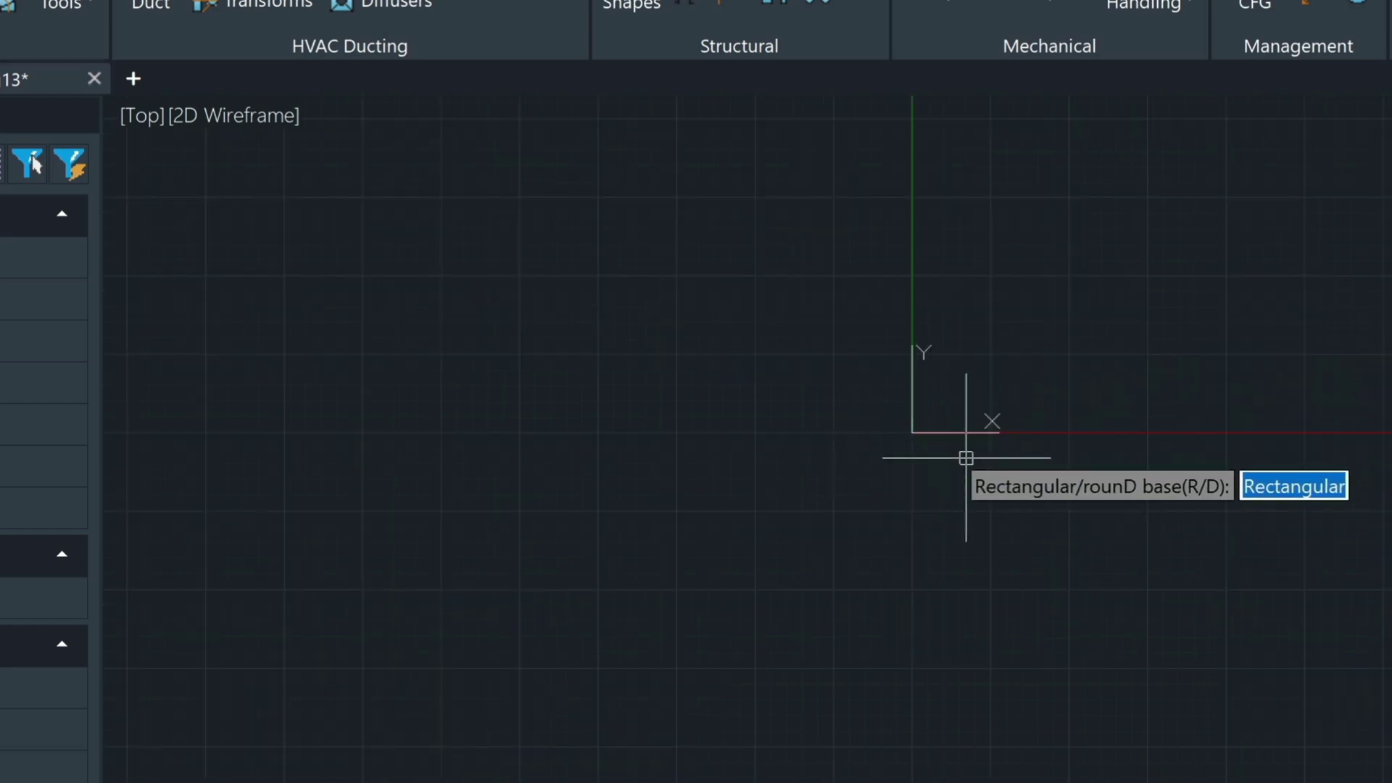
{"action": "key", "text": "Return"}
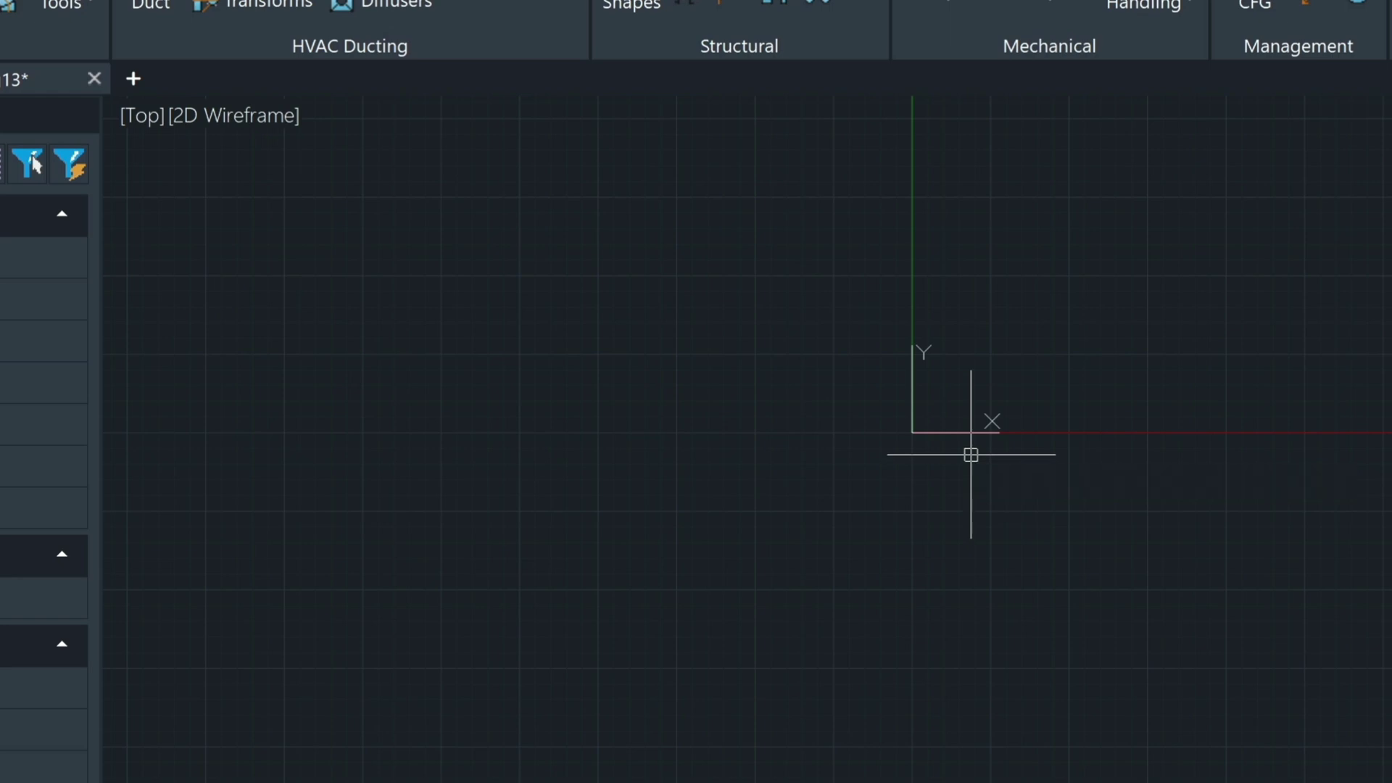
- Show the tank in SW Isometric view and shade it with the Realistic visual style
{"action": "scroll", "coordinate": [971, 455], "scroll_direction": "down", "scroll_amount": 6}
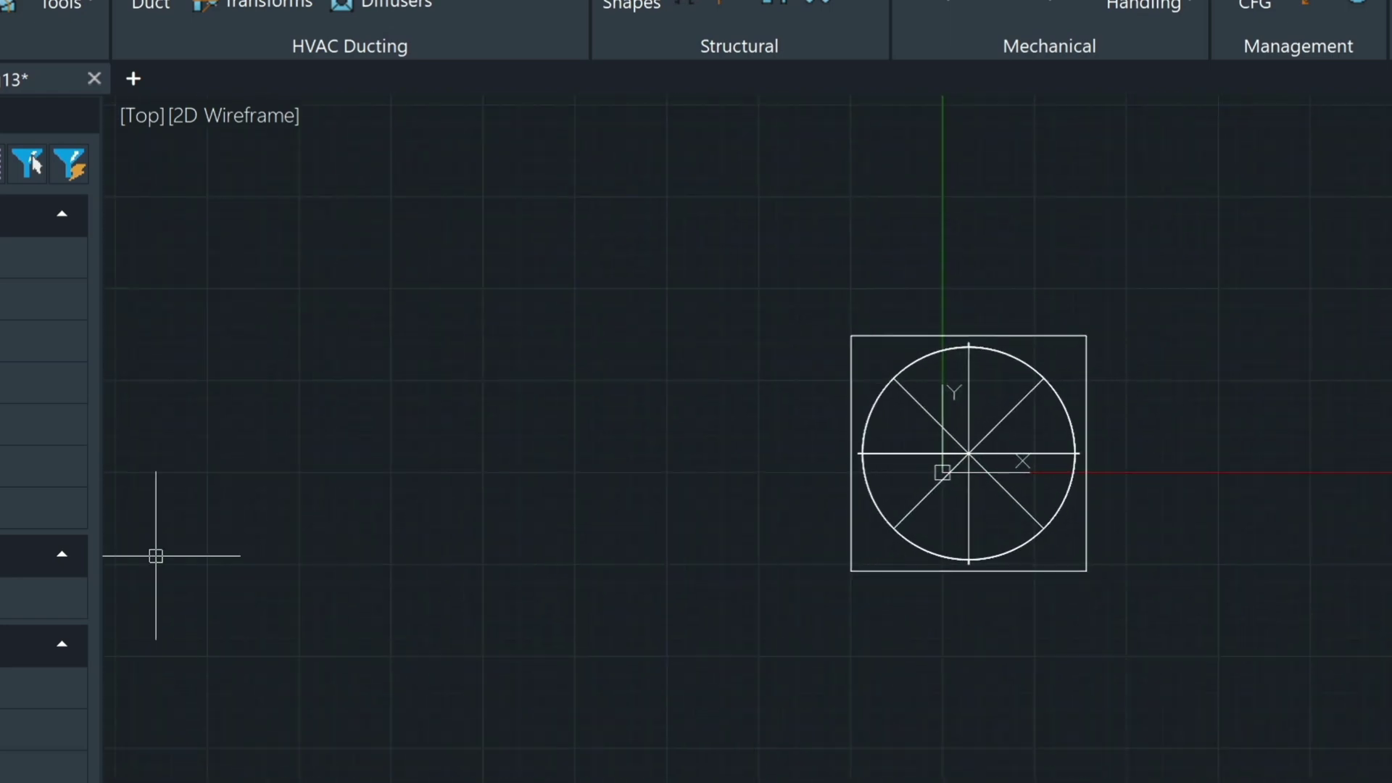
{"action": "left_click", "coordinate": [137, 115]}
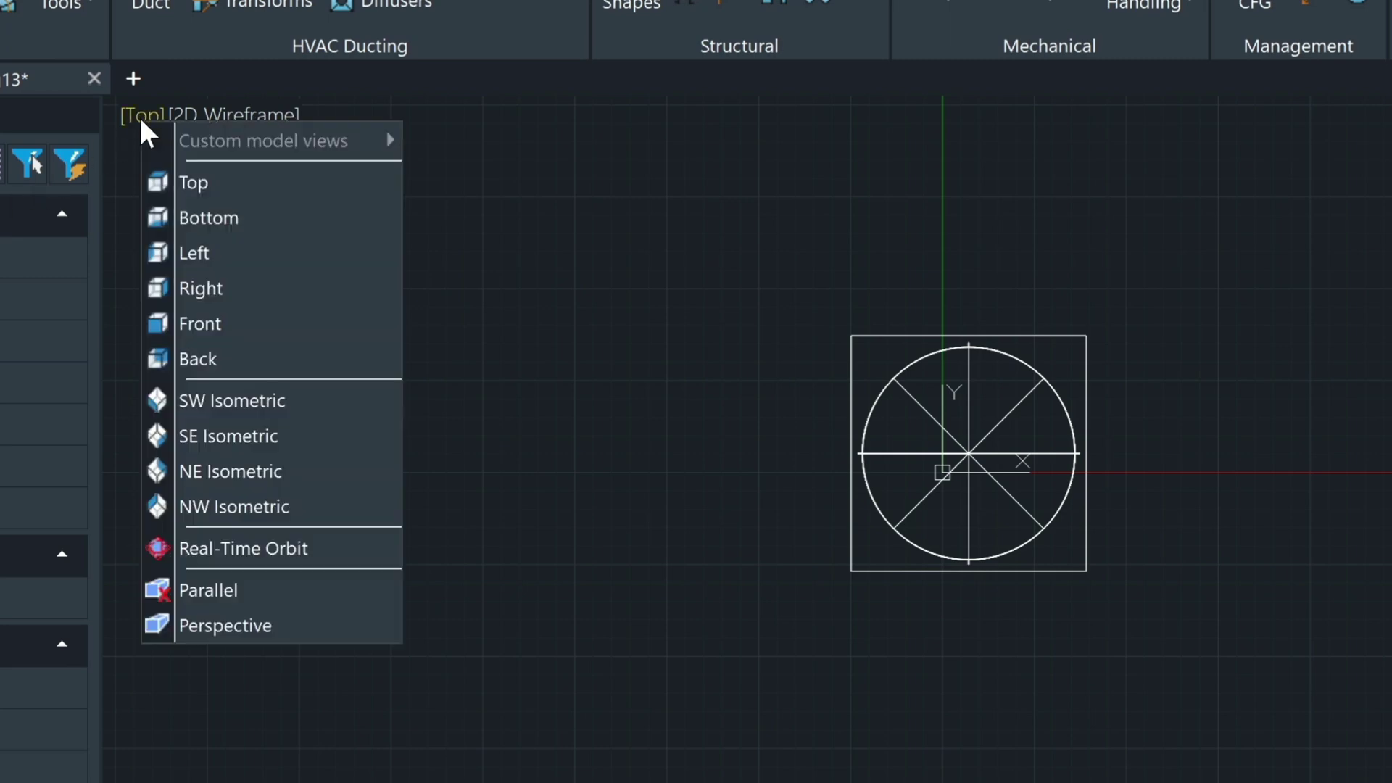
{"action": "left_click", "coordinate": [198, 401]}
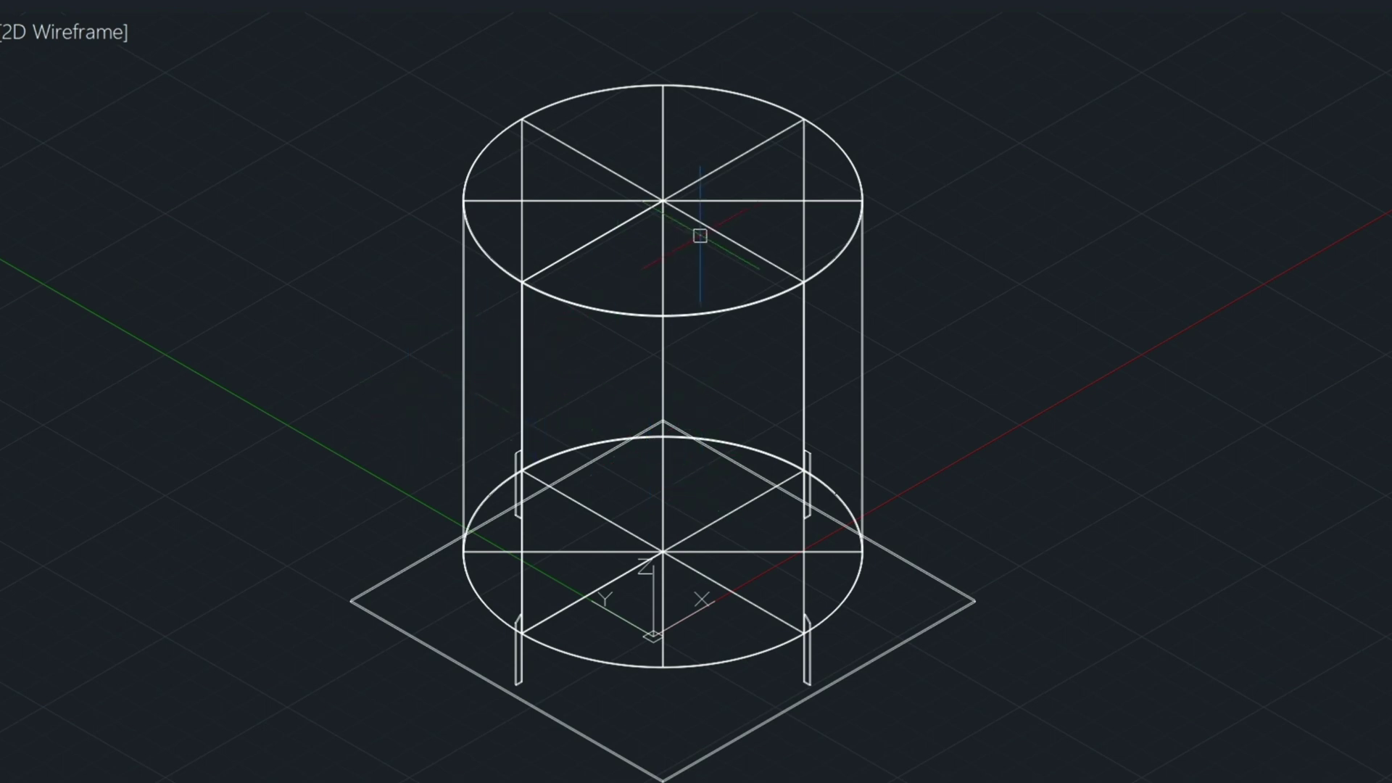
{"action": "scroll", "coordinate": [621, 323], "scroll_direction": "down", "scroll_amount": 3}
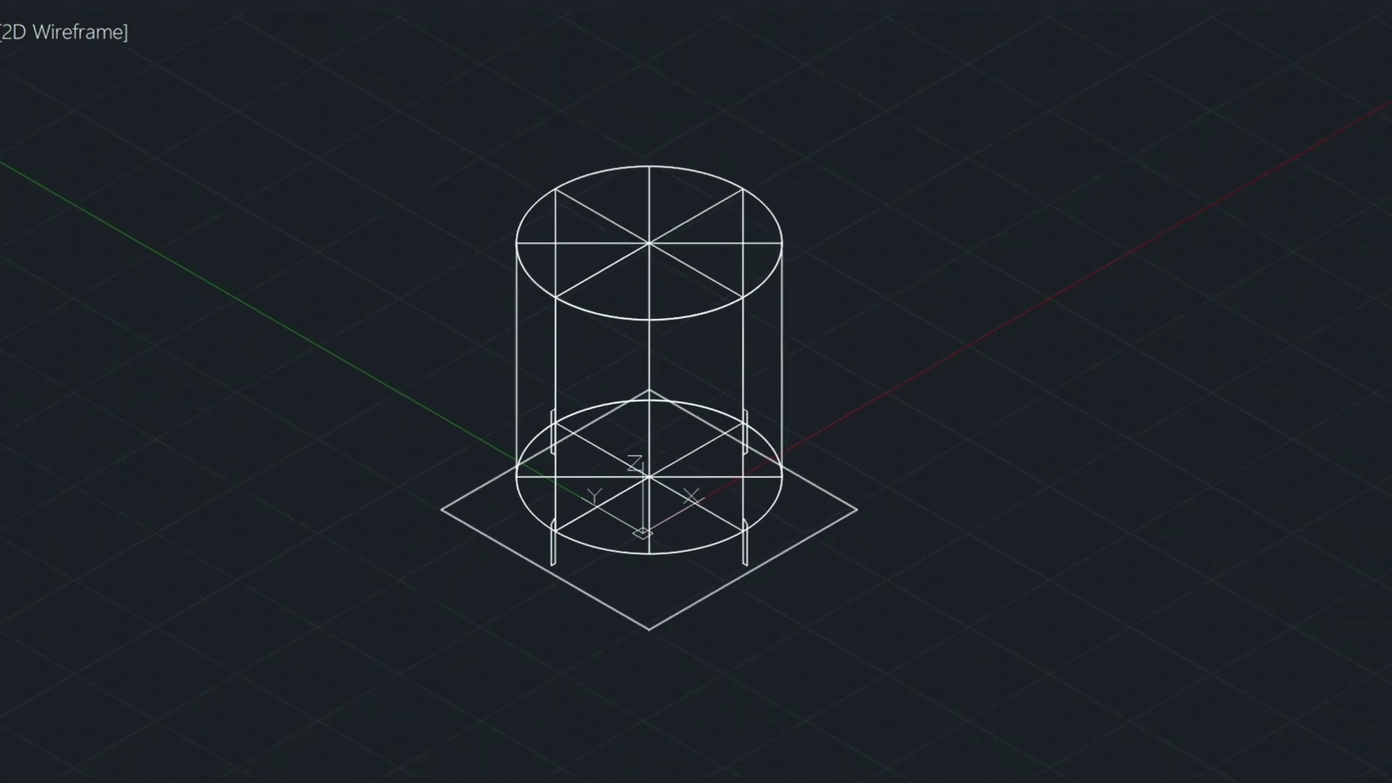
{"action": "type", "text": "ade"}
{"action": "key", "text": "Return"}
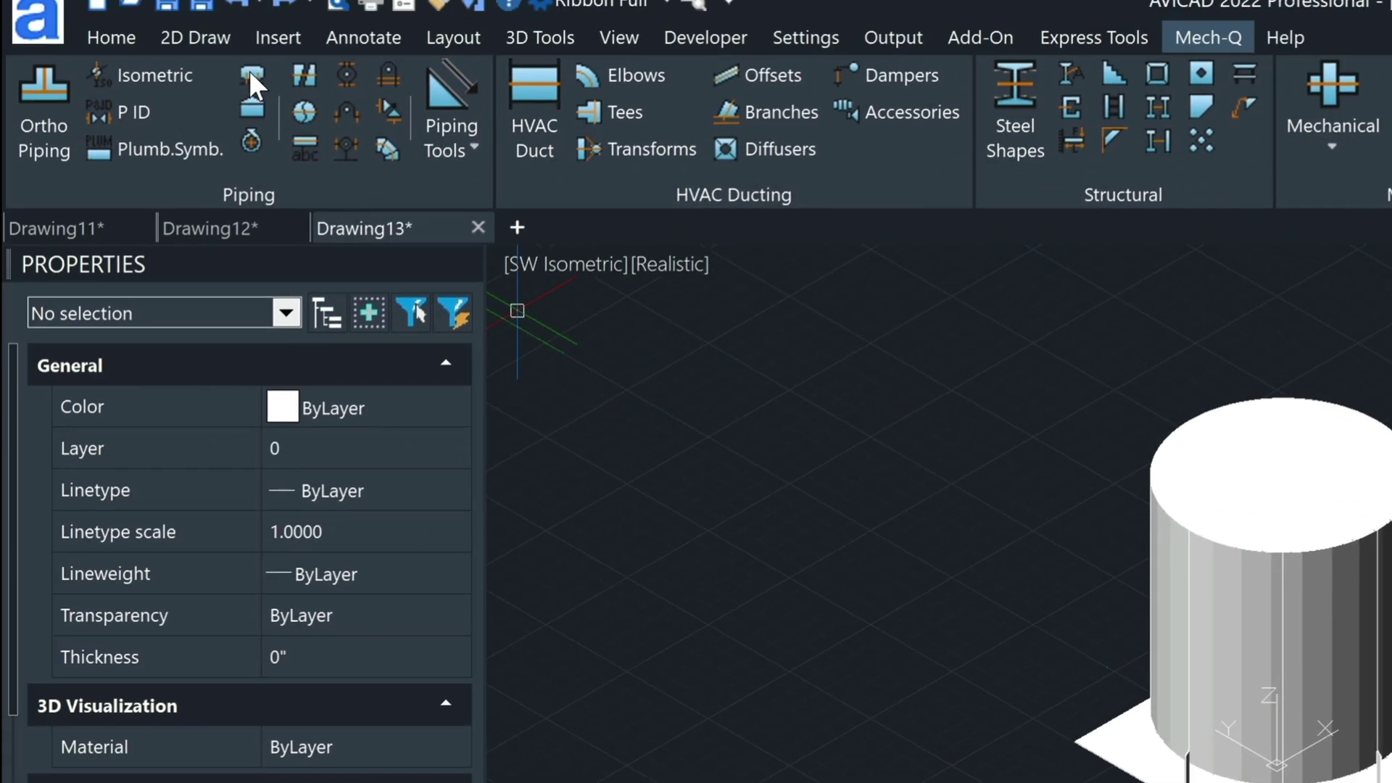
- Reopen the tank design and add a new nozzle with a face height (H) of 74 inches
{"action": "left_click", "coordinate": [249, 70]}
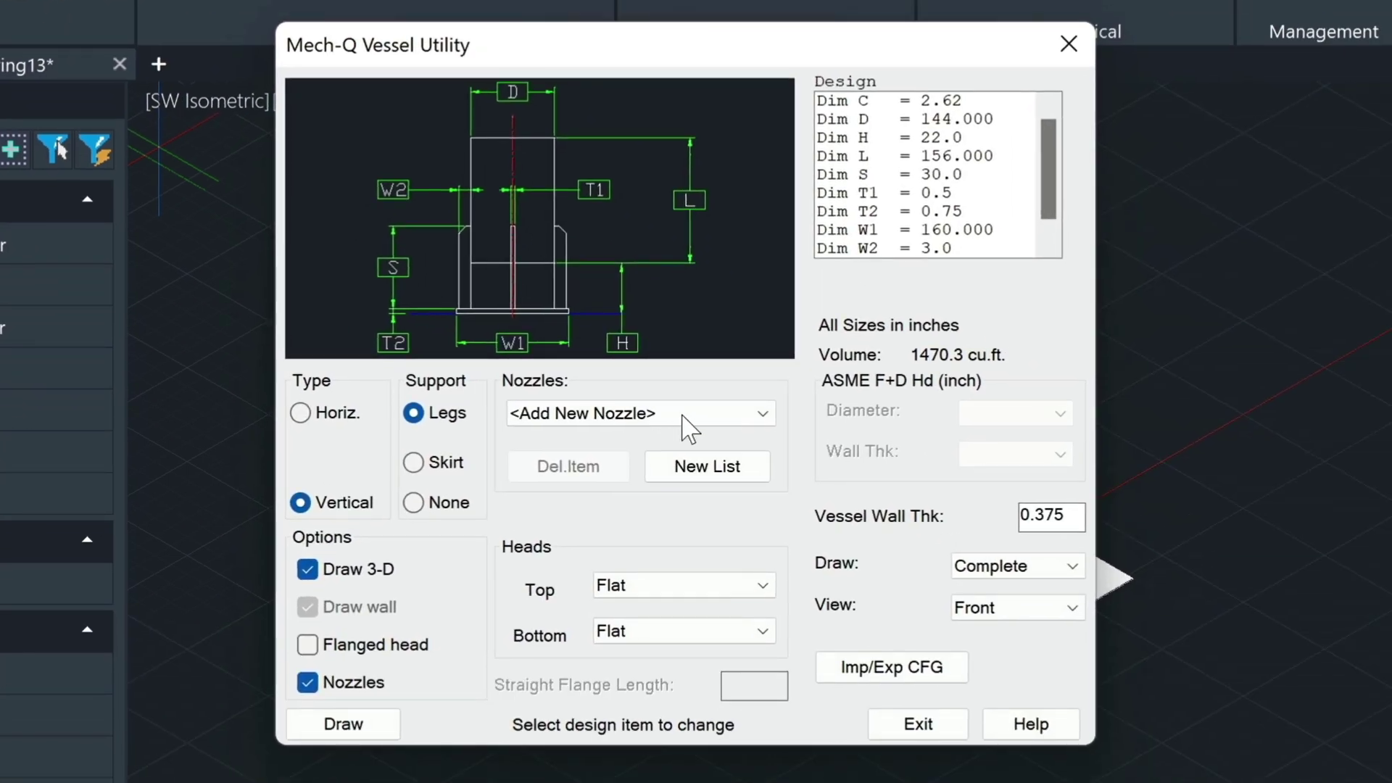
{"action": "left_click", "coordinate": [580, 413]}
{"action": "left_click", "coordinate": [565, 461]}
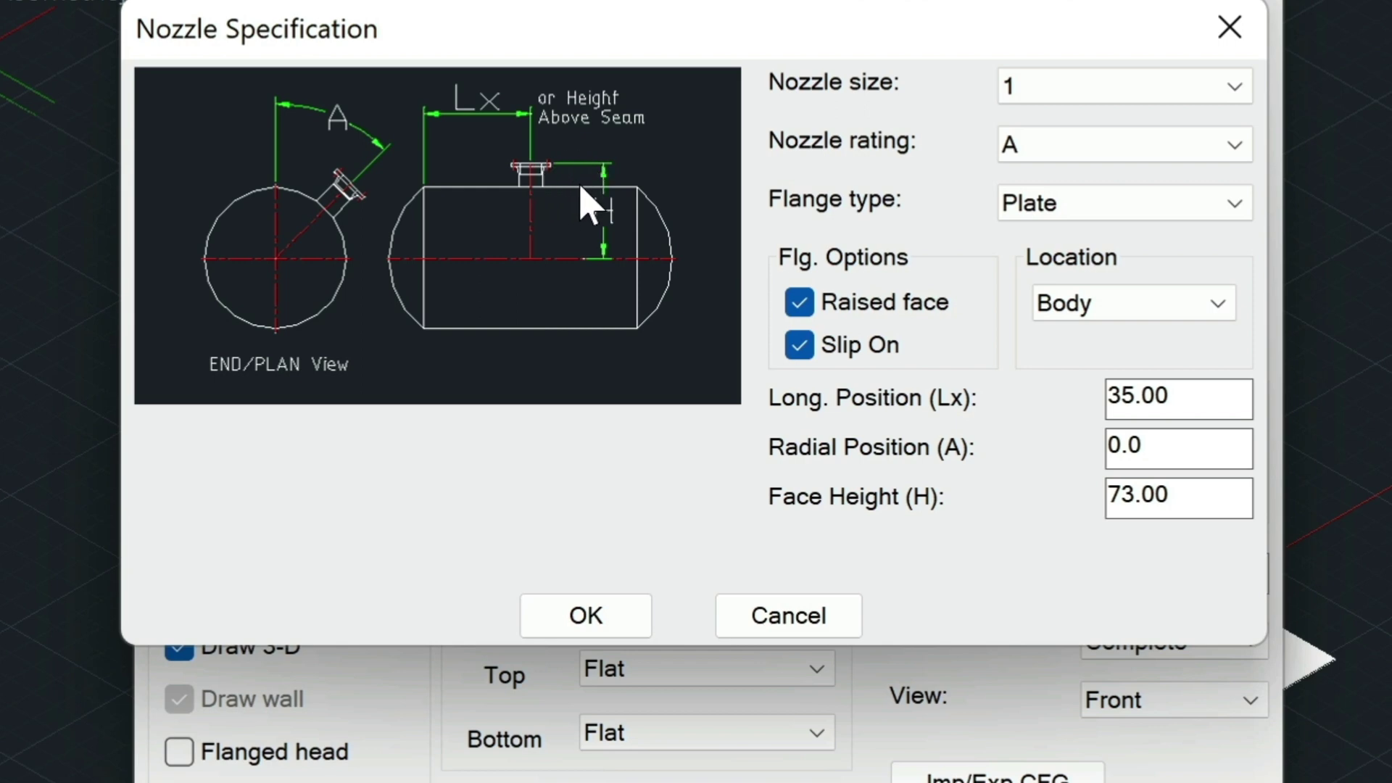
{"action": "left_click", "coordinate": [1139, 499]}
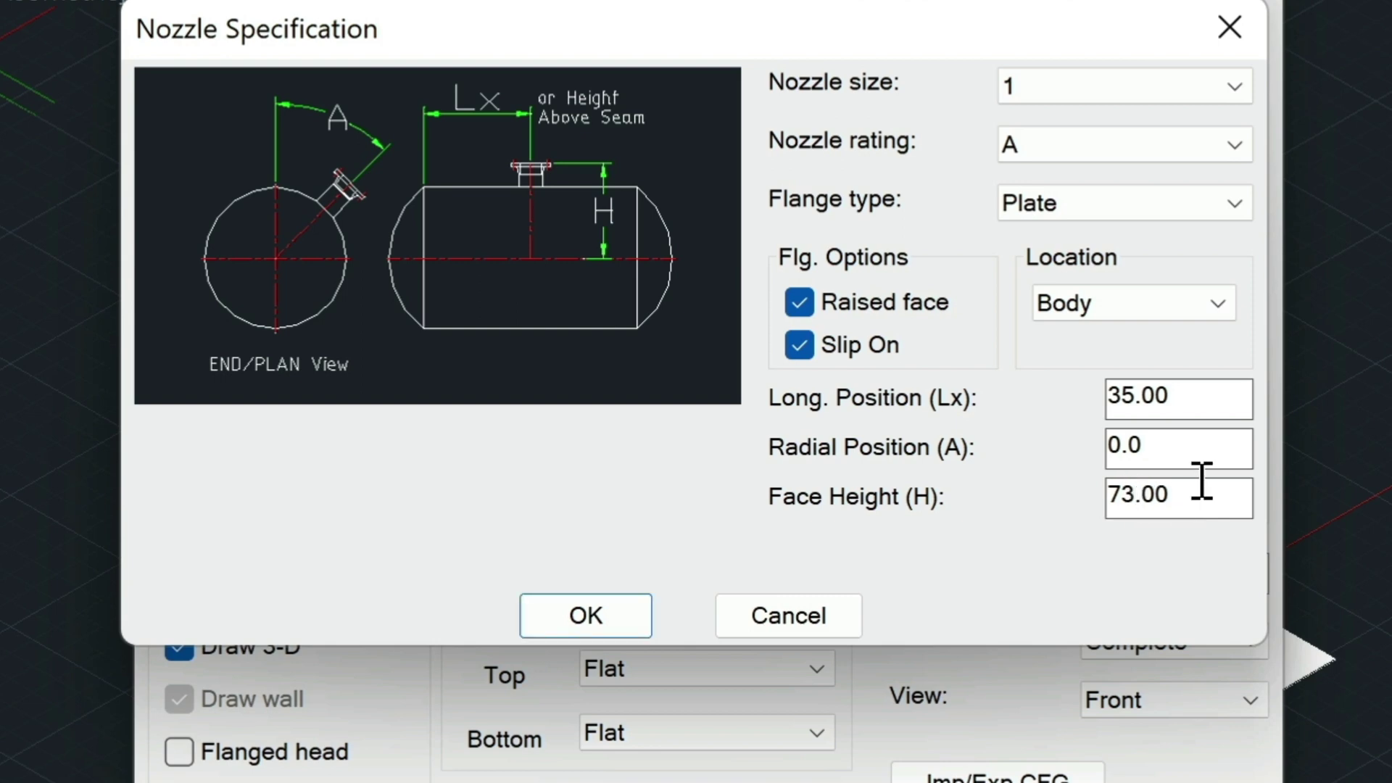
{"action": "key", "text": "BackSpace"}
{"action": "type", "text": "4"}
- Set the nozzle's longitudinal position (Lx) to 5' and its size to 8, and accept the nozzle specification
{"action": "left_click_drag", "start_coordinate": [1181, 398], "coordinate": [1100, 406]}
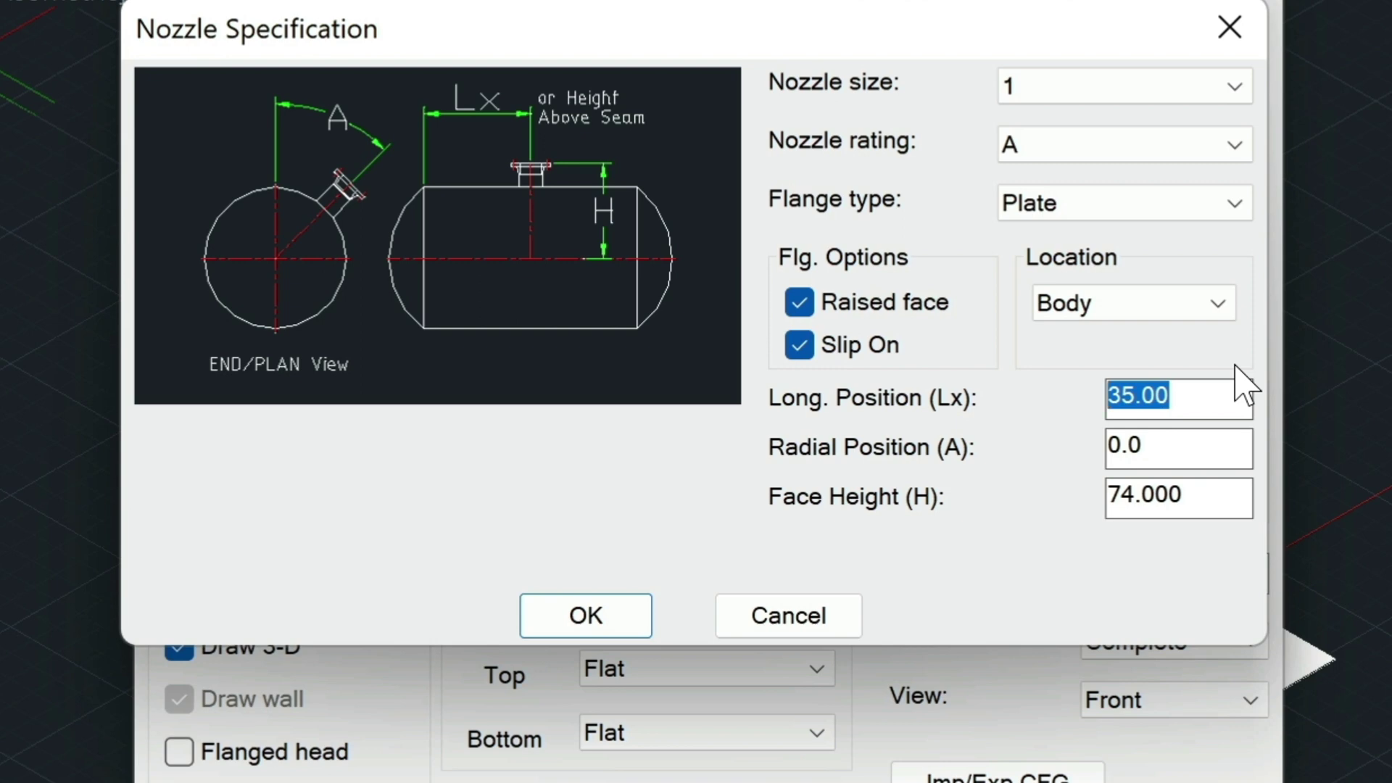
{"action": "type", "text": "5"}
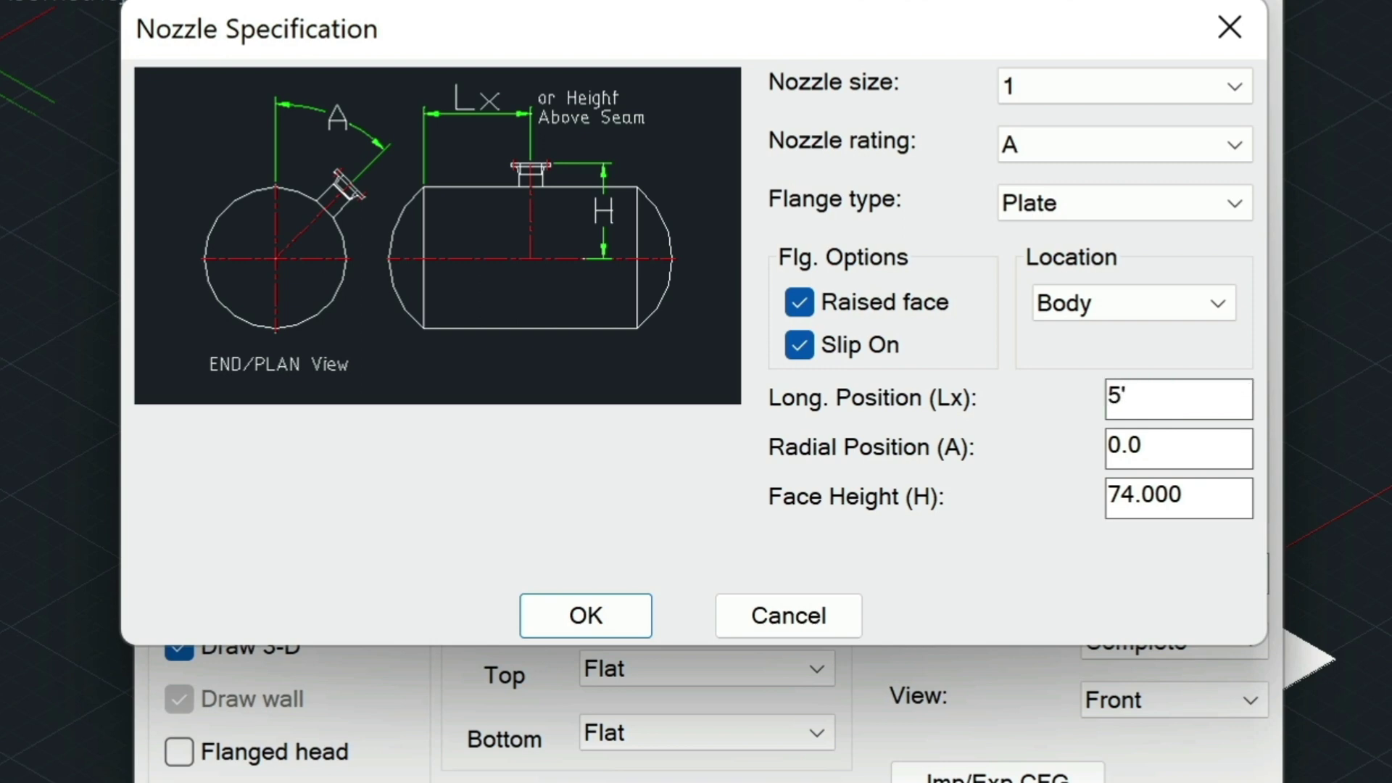
{"action": "key", "text": "Tab"}
{"action": "left_click", "coordinate": [1050, 79]}
{"action": "left_click", "coordinate": [1025, 451]}
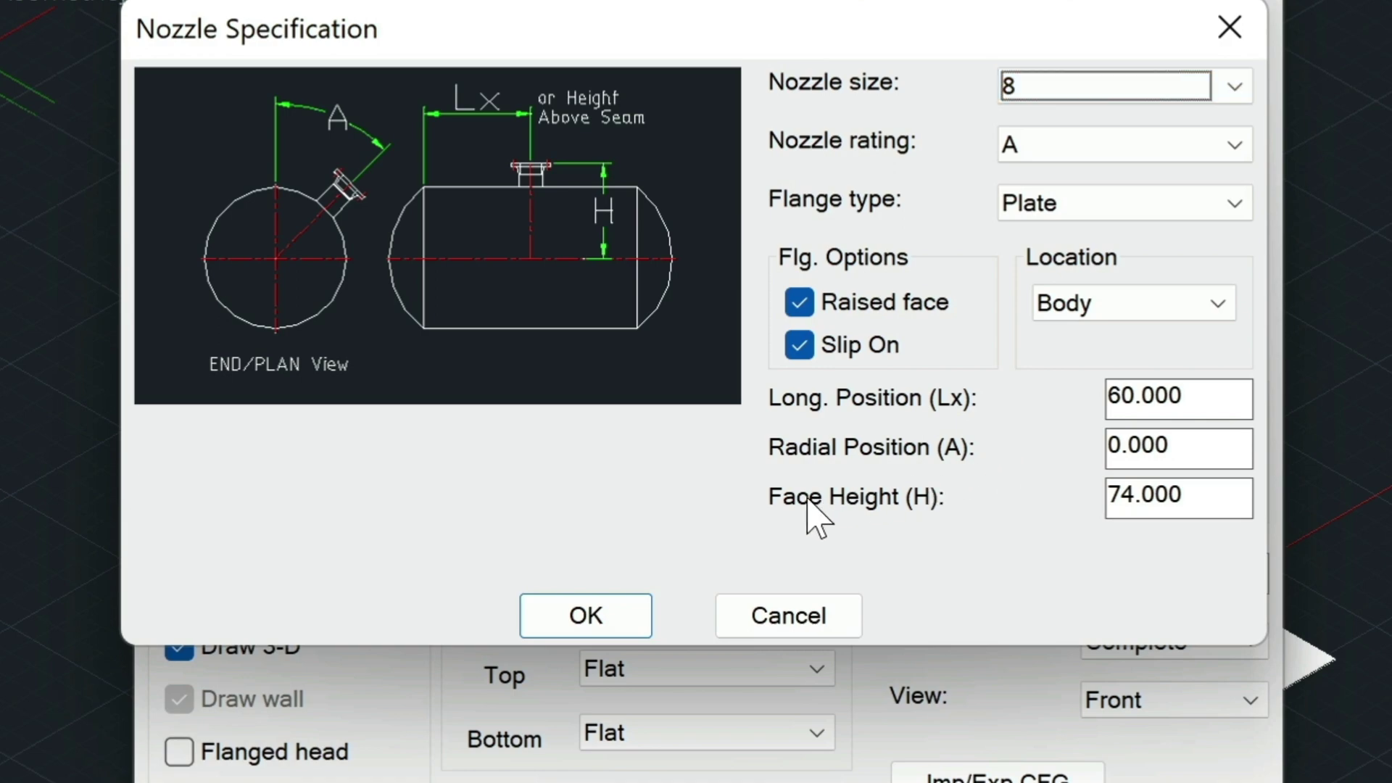
{"action": "left_click", "coordinate": [588, 615]}
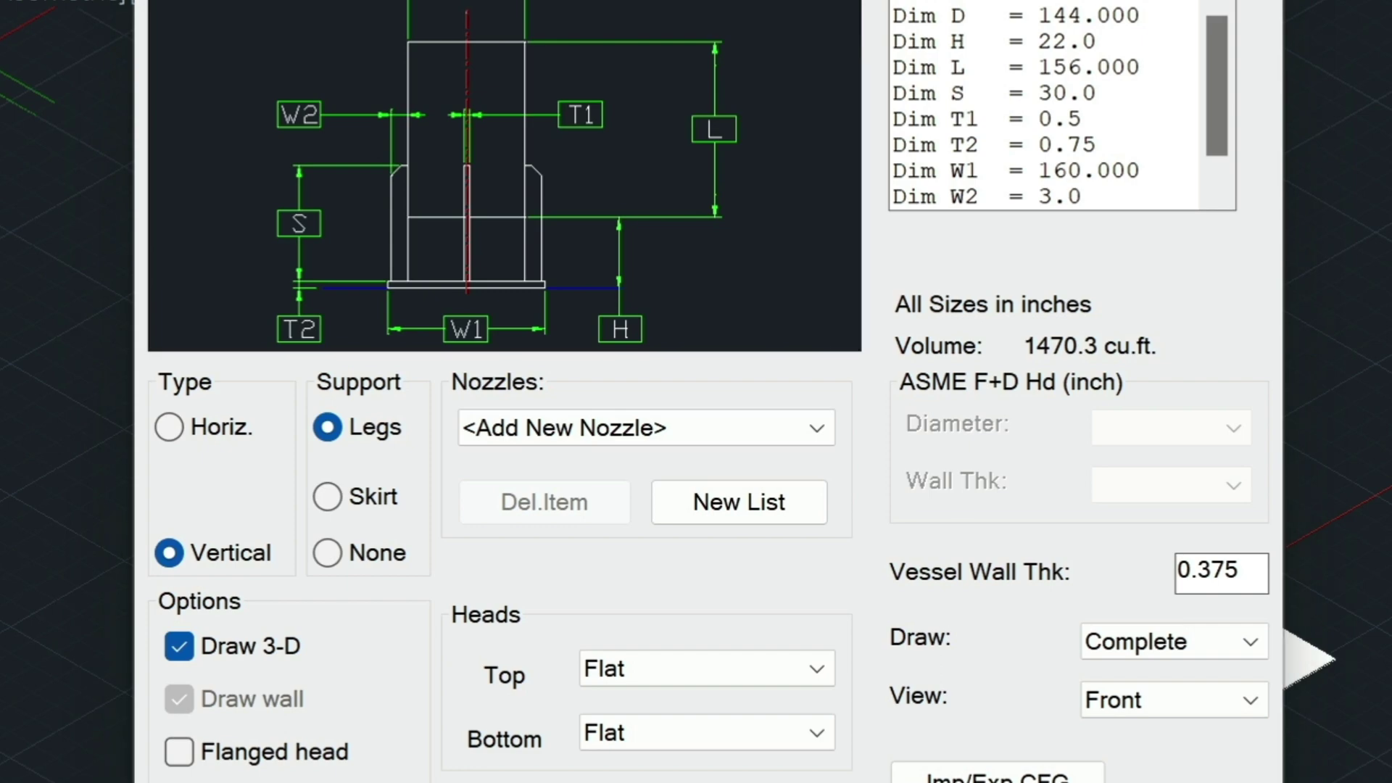
- Draw the second vessel in the free space beside the first tank, with a round base
{"action": "key", "text": "Return"}
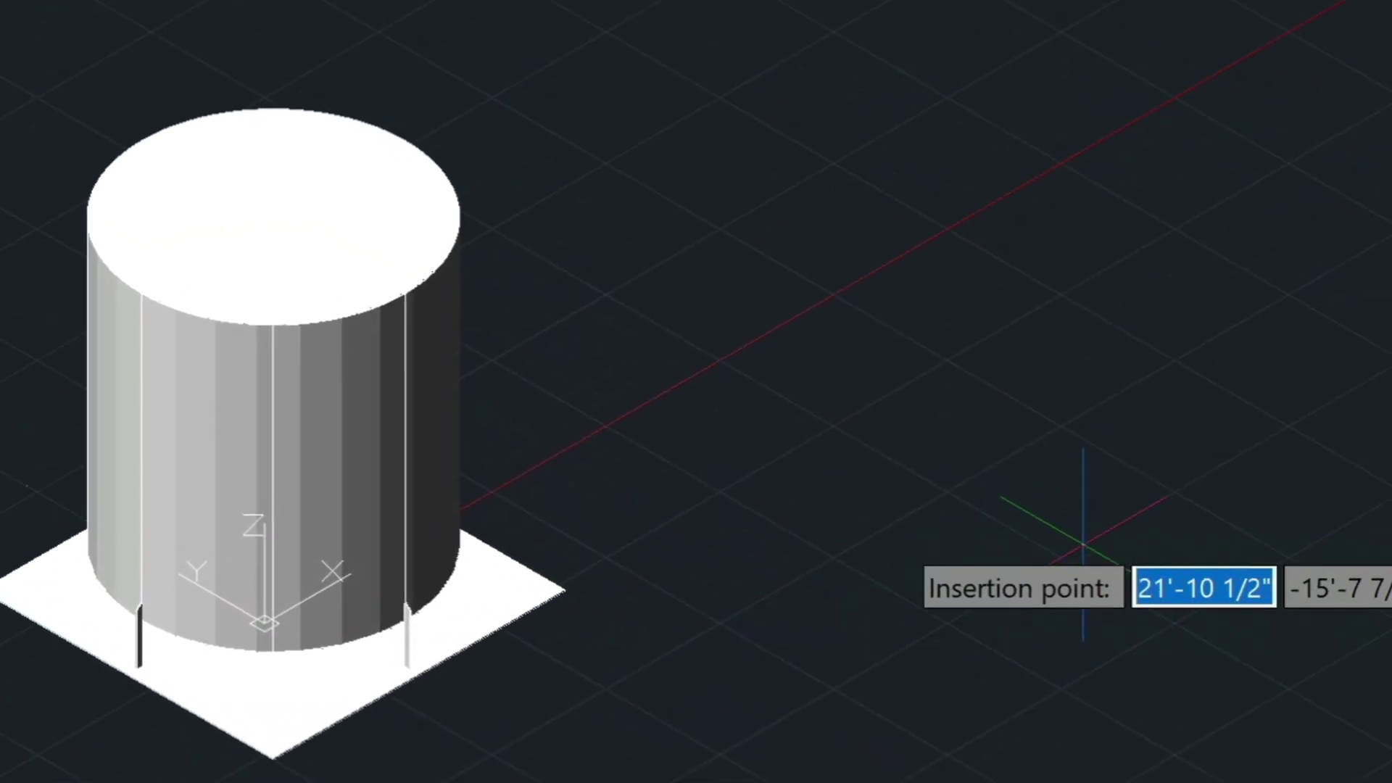
{"action": "left_click", "coordinate": [1125, 516]}
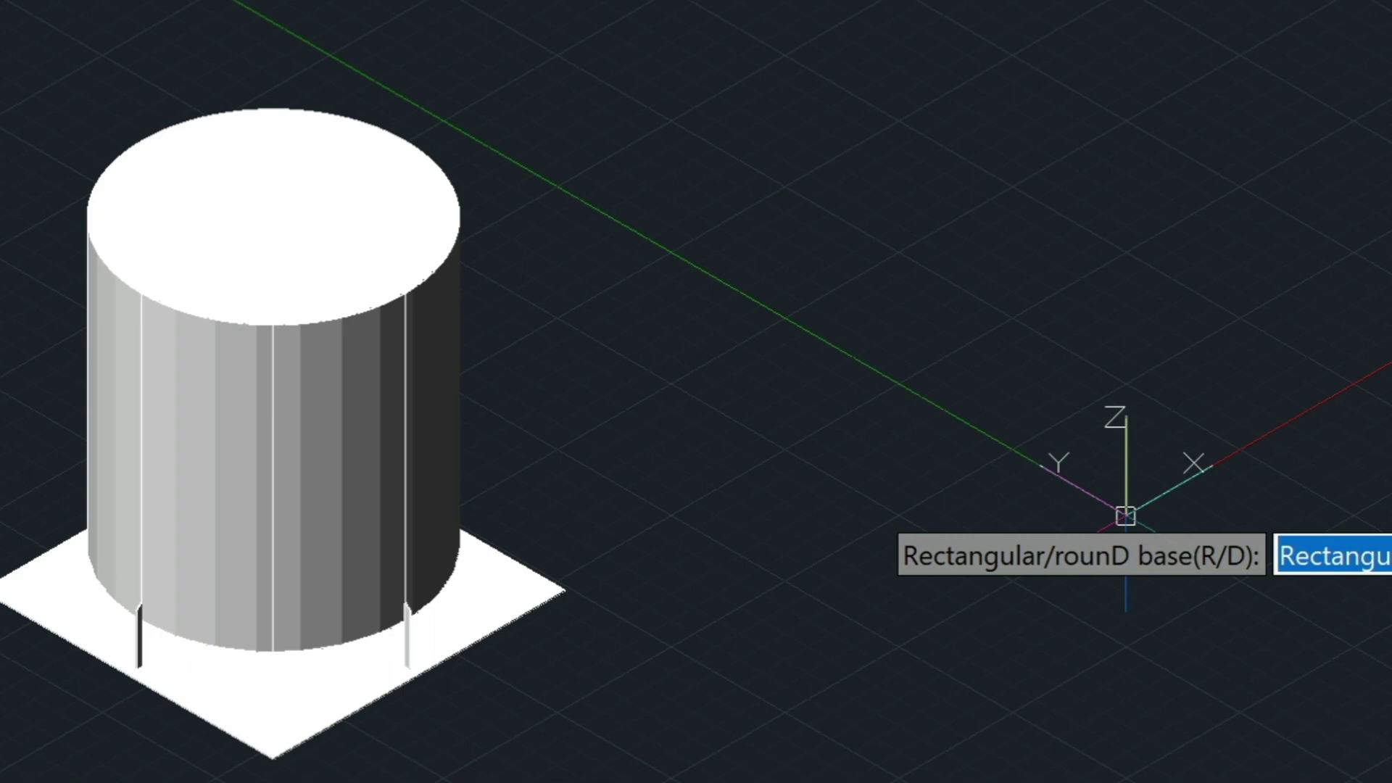
{"action": "key", "text": "Return"}
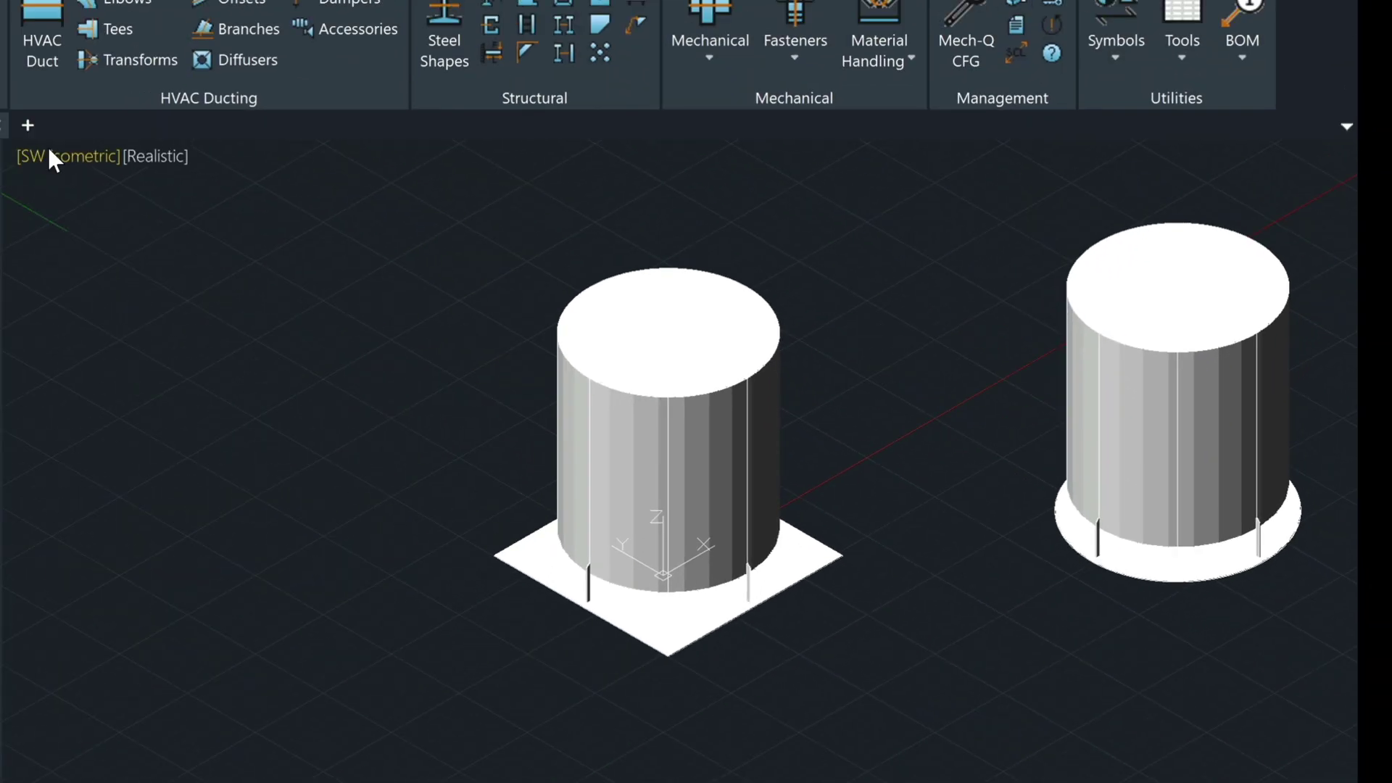
- Switch to the NE Isometric view and orbit around the round-based tank for a close look at its nozzle
{"action": "left_click", "coordinate": [49, 154]}
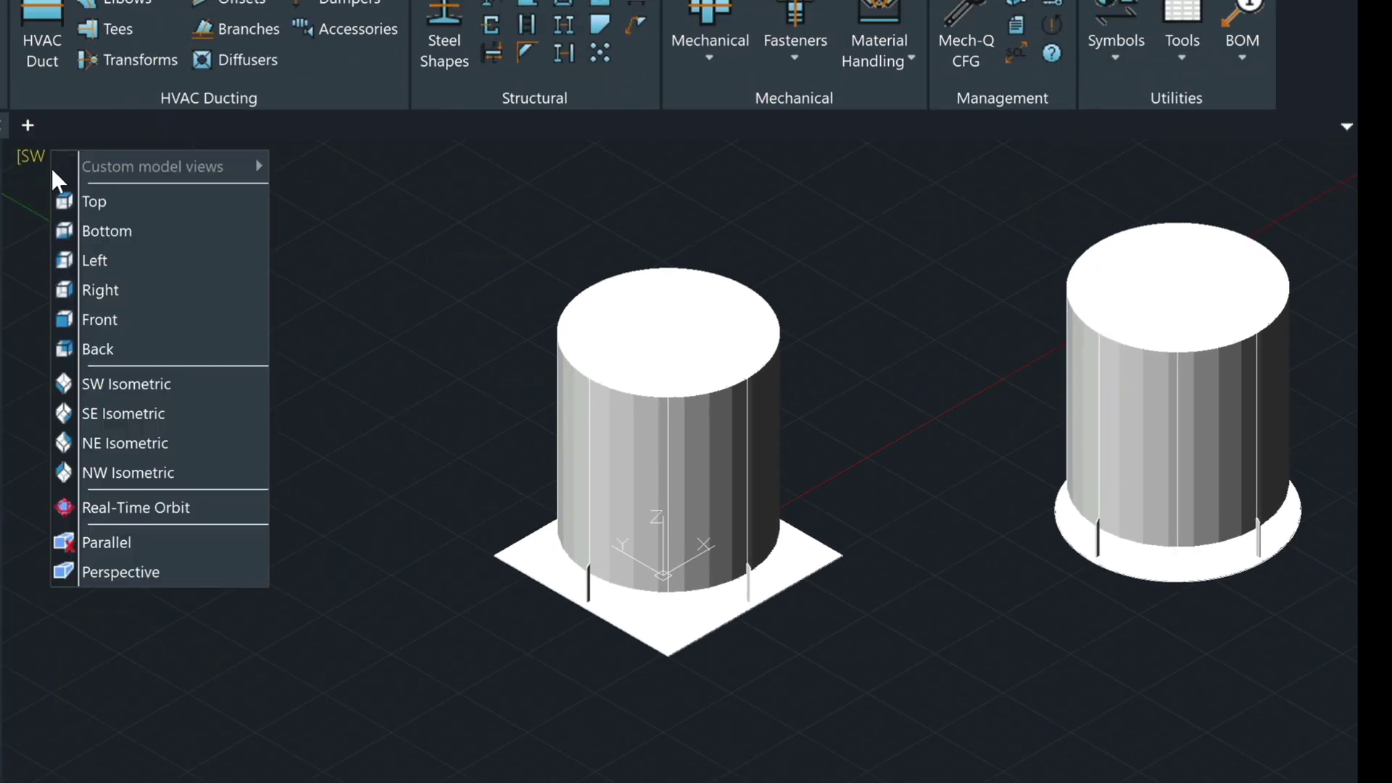
{"action": "left_click", "coordinate": [121, 442]}
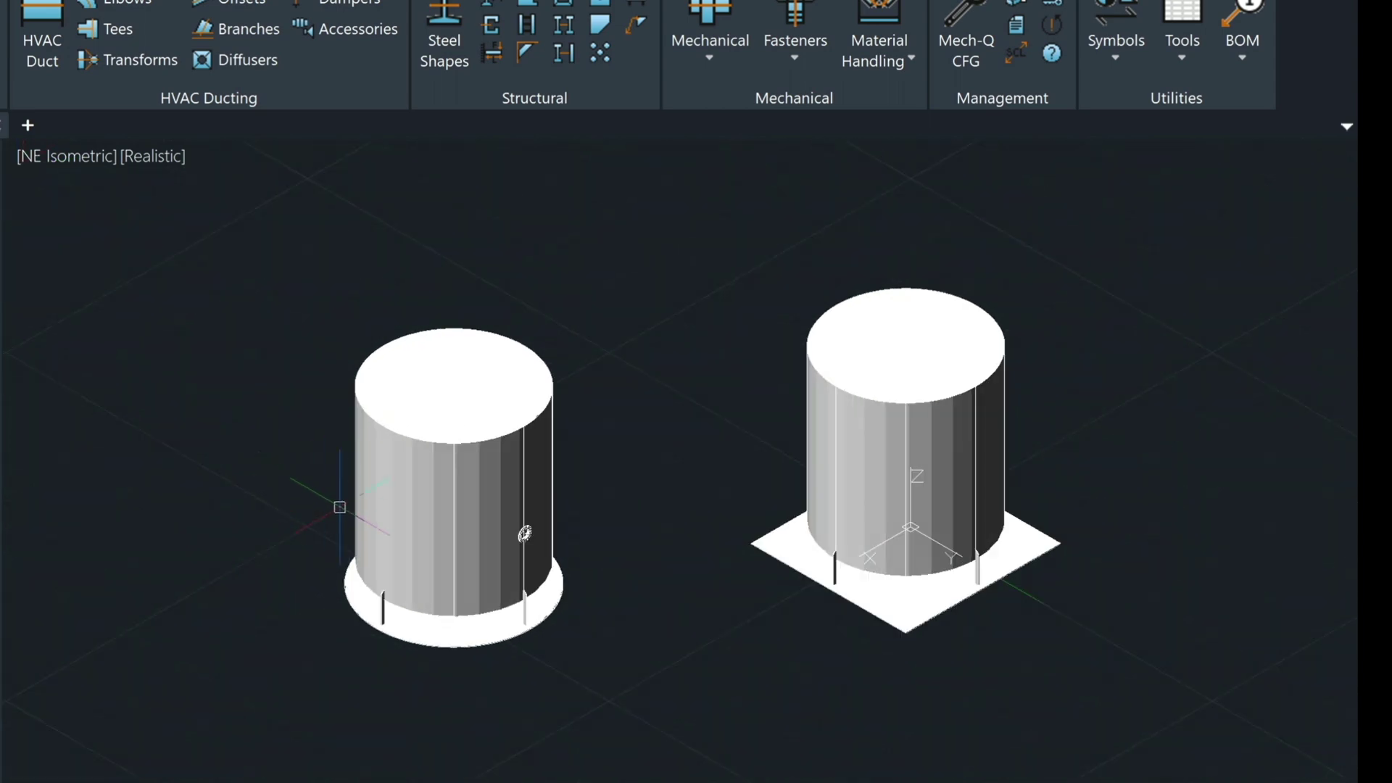
{"action": "scroll", "coordinate": [604, 574], "scroll_direction": "up", "scroll_amount": 6}
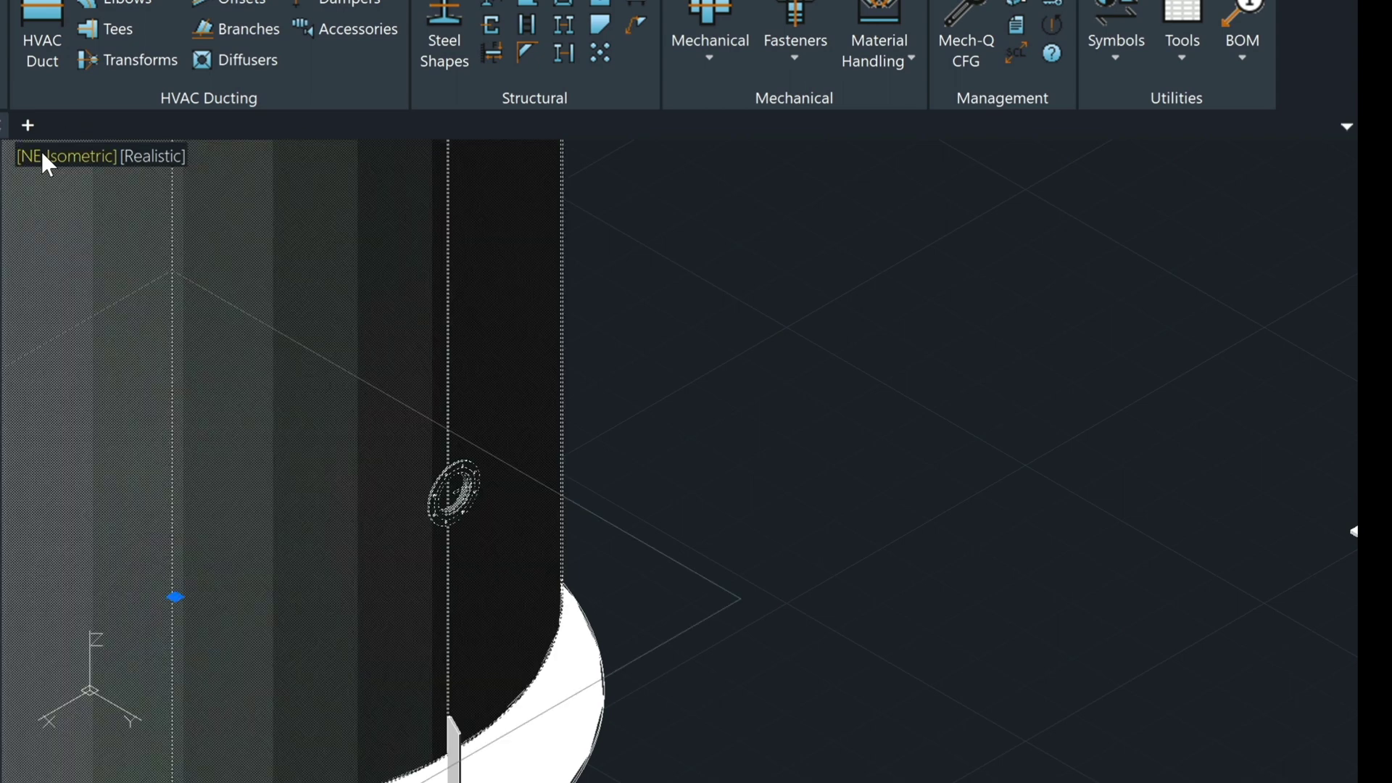
{"action": "left_click", "coordinate": [41, 156]}
{"action": "left_click", "coordinate": [131, 512]}
{"action": "left_click", "coordinate": [512, 493]}
{"action": "middle_click_drag", "start_coordinate": [512, 493], "coordinate": [190, 549], "text": "shift"}
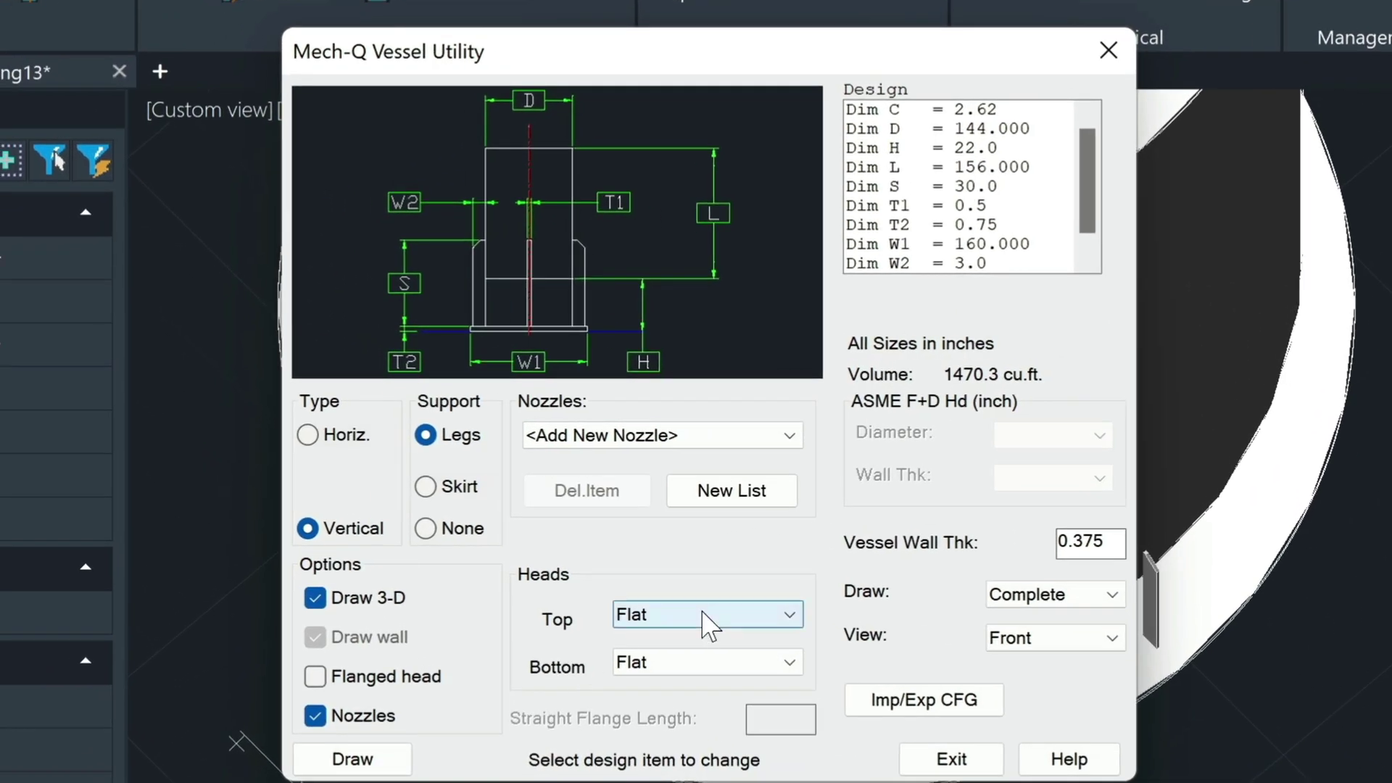
- Delete the existing 8 NB nozzle from the vessel design's nozzle list
{"action": "left_click", "coordinate": [673, 434]}
{"action": "left_click", "coordinate": [651, 497]}
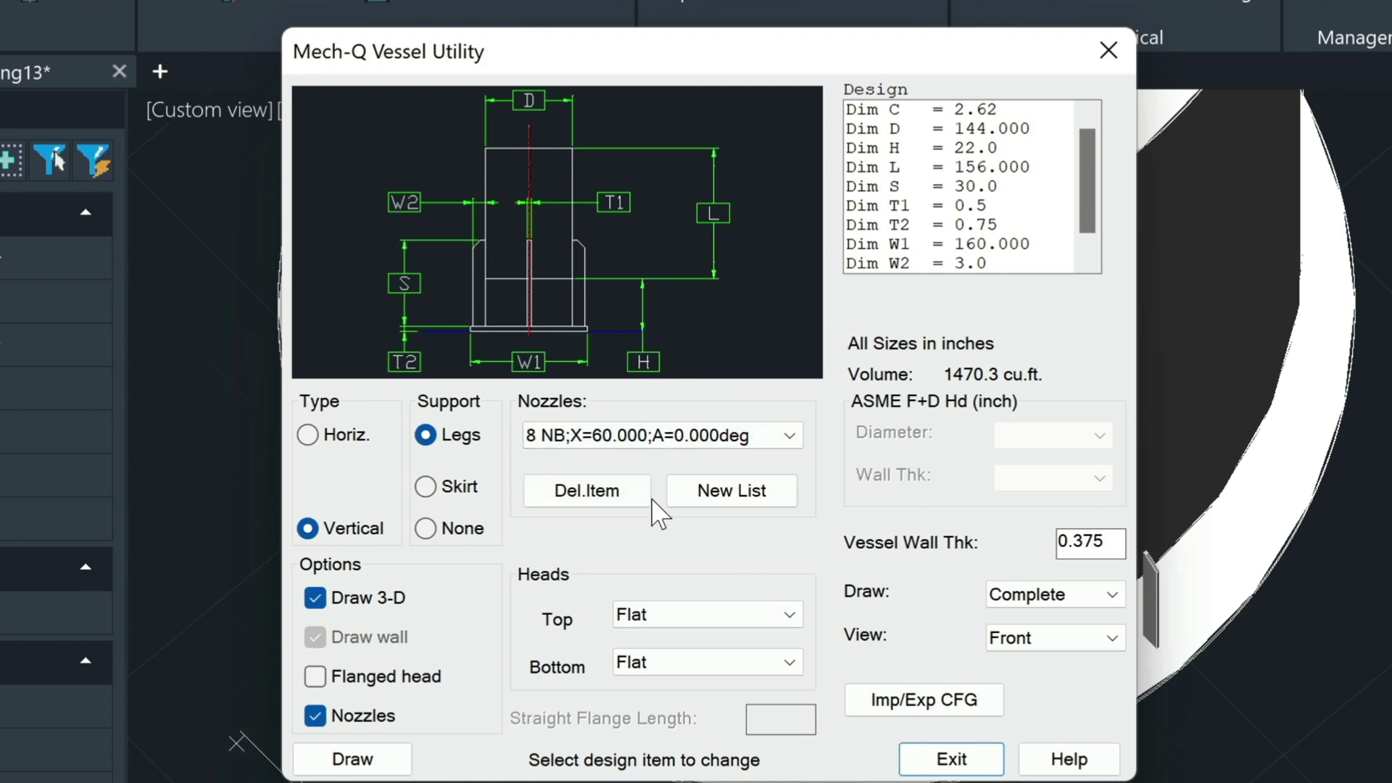
{"action": "left_click", "coordinate": [649, 498]}
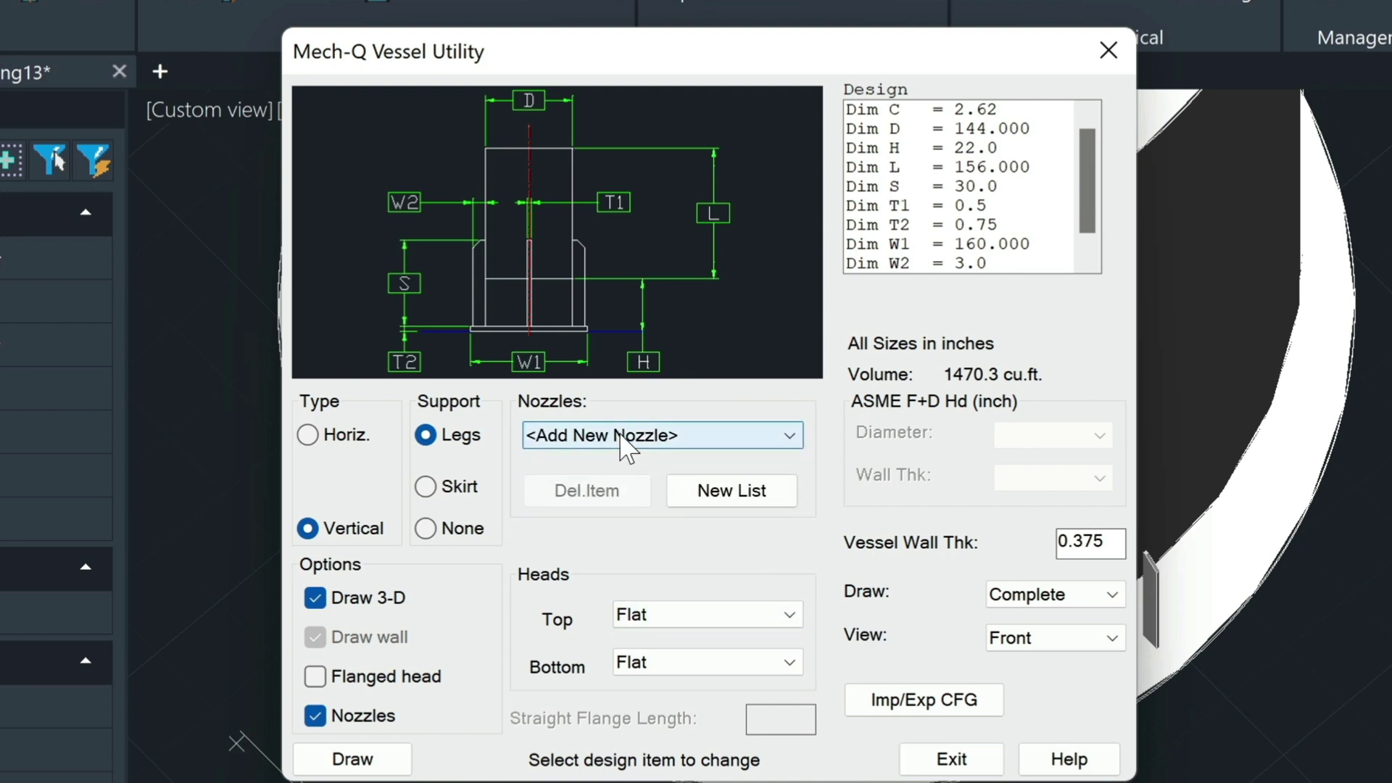
- Add a new size 8 body nozzle with Plate flange, longitudinal position 35 and face height (H) of 83 inches
{"action": "left_click", "coordinate": [620, 435]}
{"action": "left_click", "coordinate": [620, 456]}
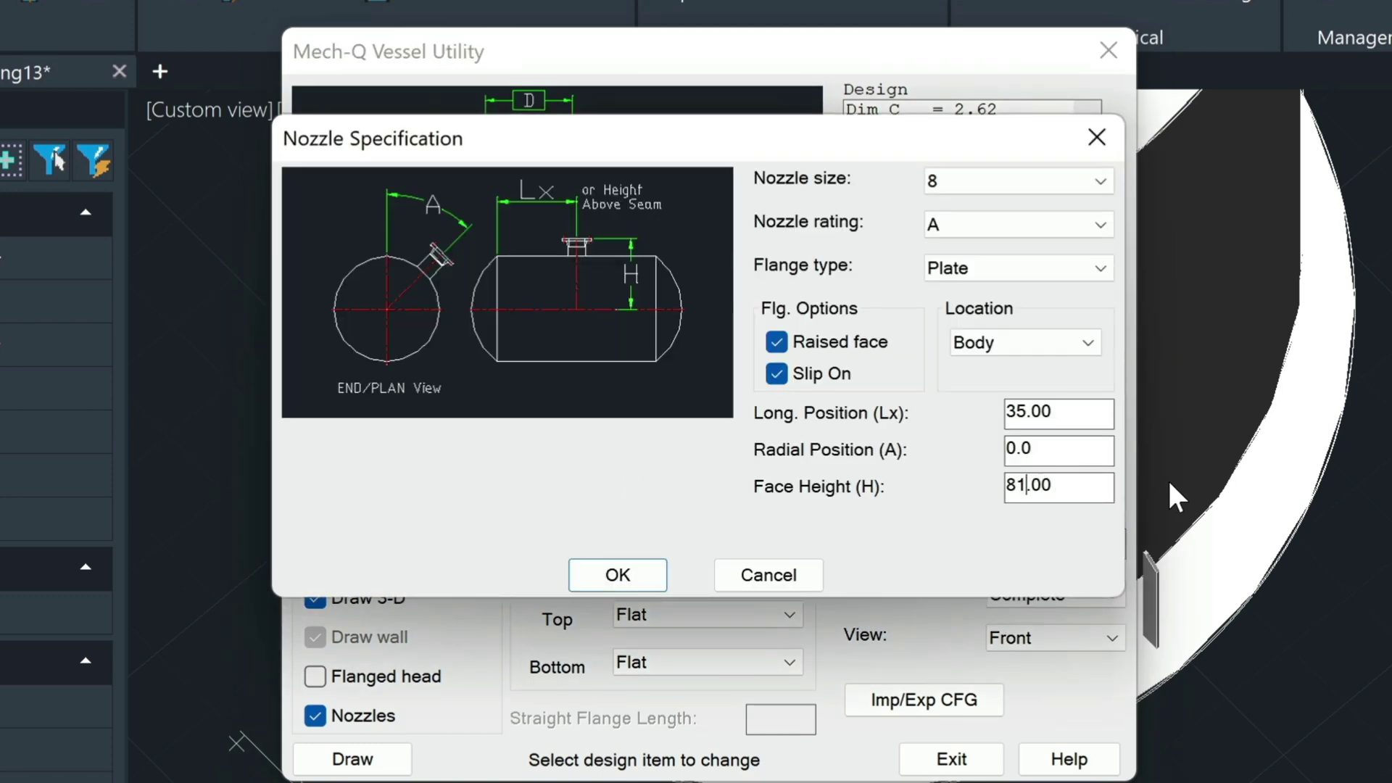
{"action": "key", "text": "BackSpace"}
{"action": "type", "text": "3"}
{"action": "left_click", "coordinate": [624, 570]}
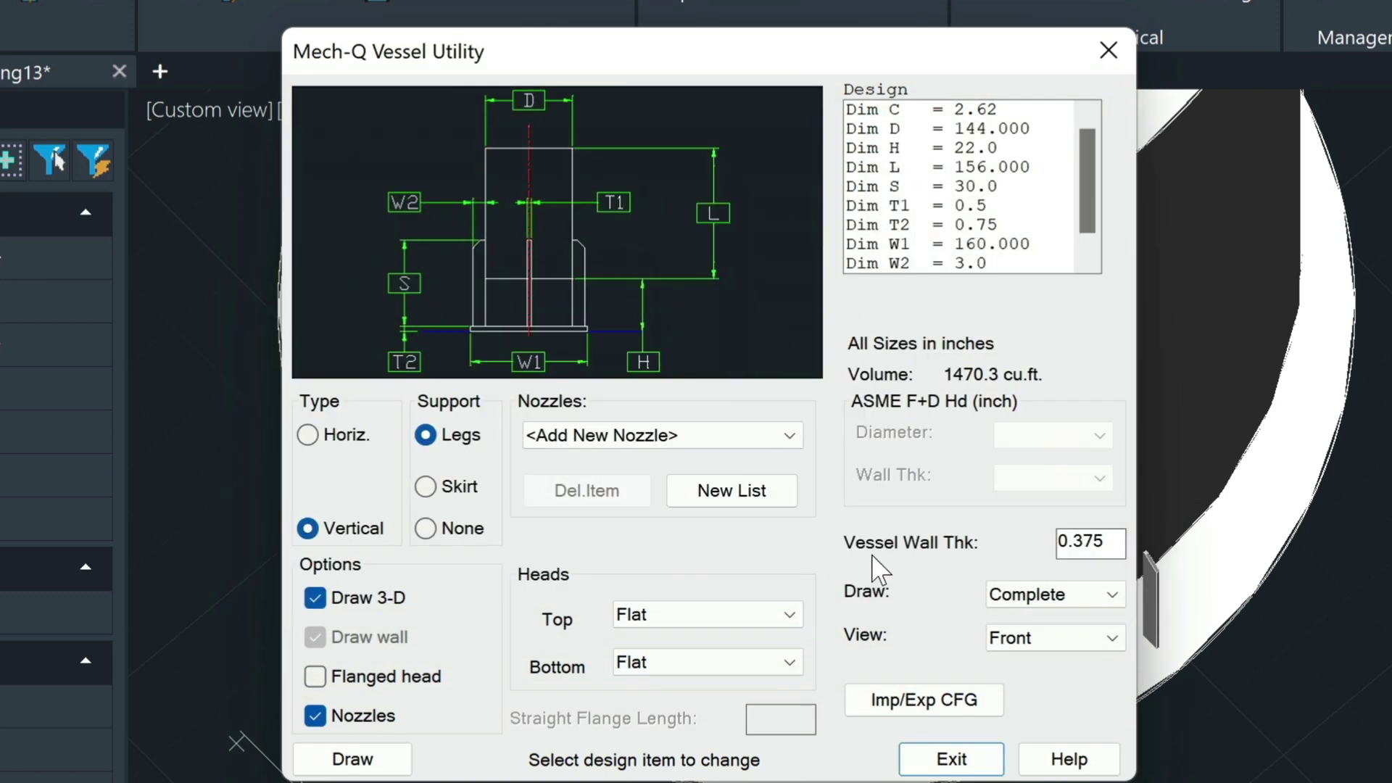
- Draw the vessel with the revised nozzle in the free space beside the round-based tank
{"action": "left_click", "coordinate": [352, 759]}
{"action": "scroll", "coordinate": [1144, 554], "scroll_direction": "down", "scroll_amount": 5}
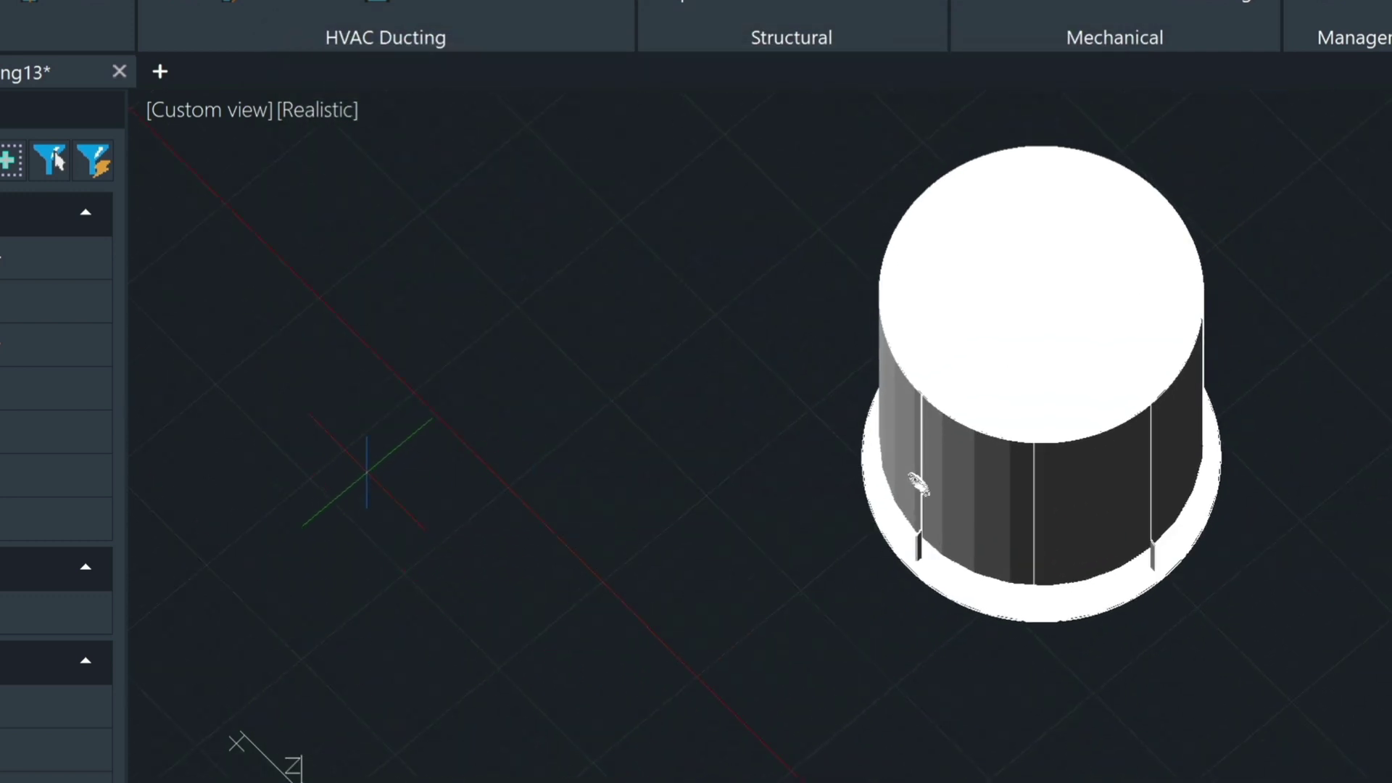
{"action": "left_click", "coordinate": [366, 493]}
{"action": "key", "text": "Return"}
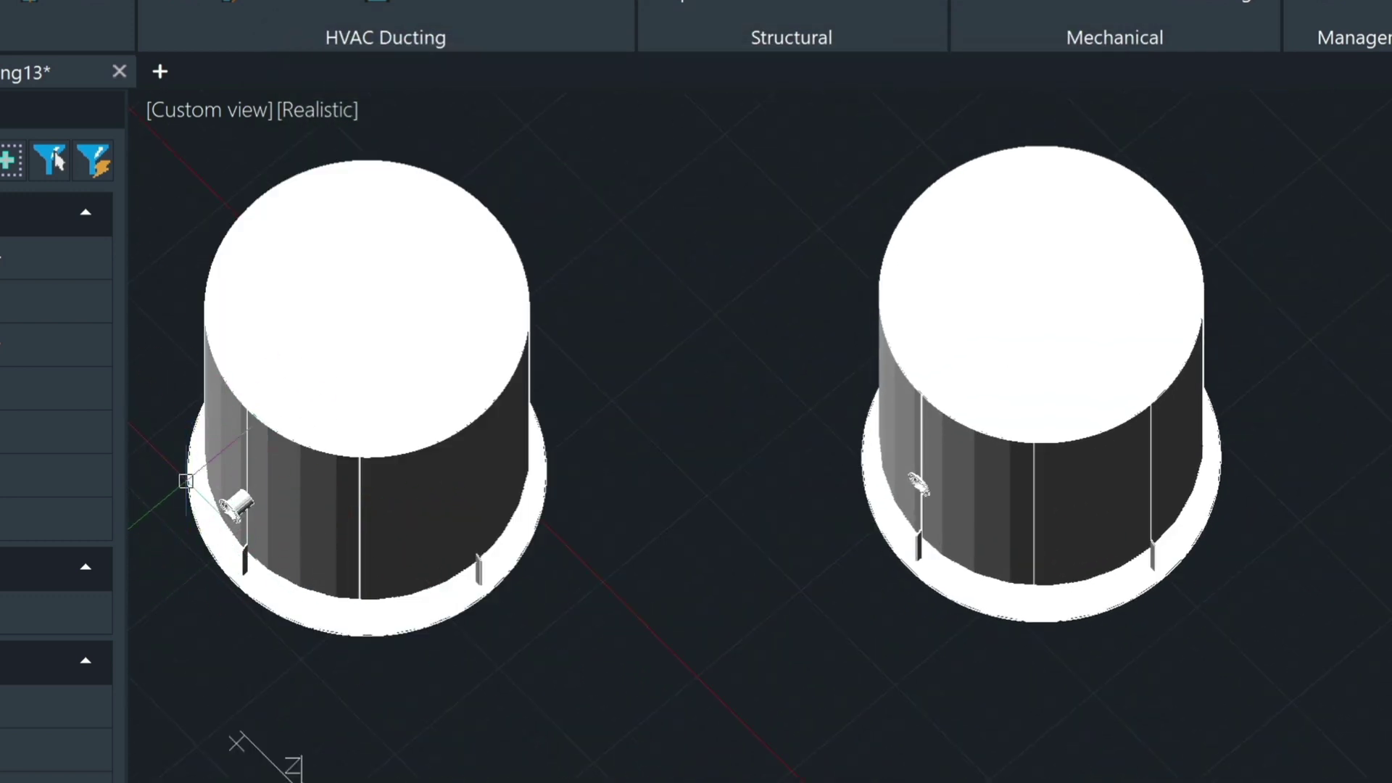
- Install an 8-inch 3D raised-face slip-on flange on the centre of the new tank's nozzle face, with the upstream direction towards the tank
{"action": "scroll", "coordinate": [257, 484], "scroll_direction": "up", "scroll_amount": 4}
{"action": "scroll", "coordinate": [258, 484], "scroll_direction": "down", "scroll_amount": 5}
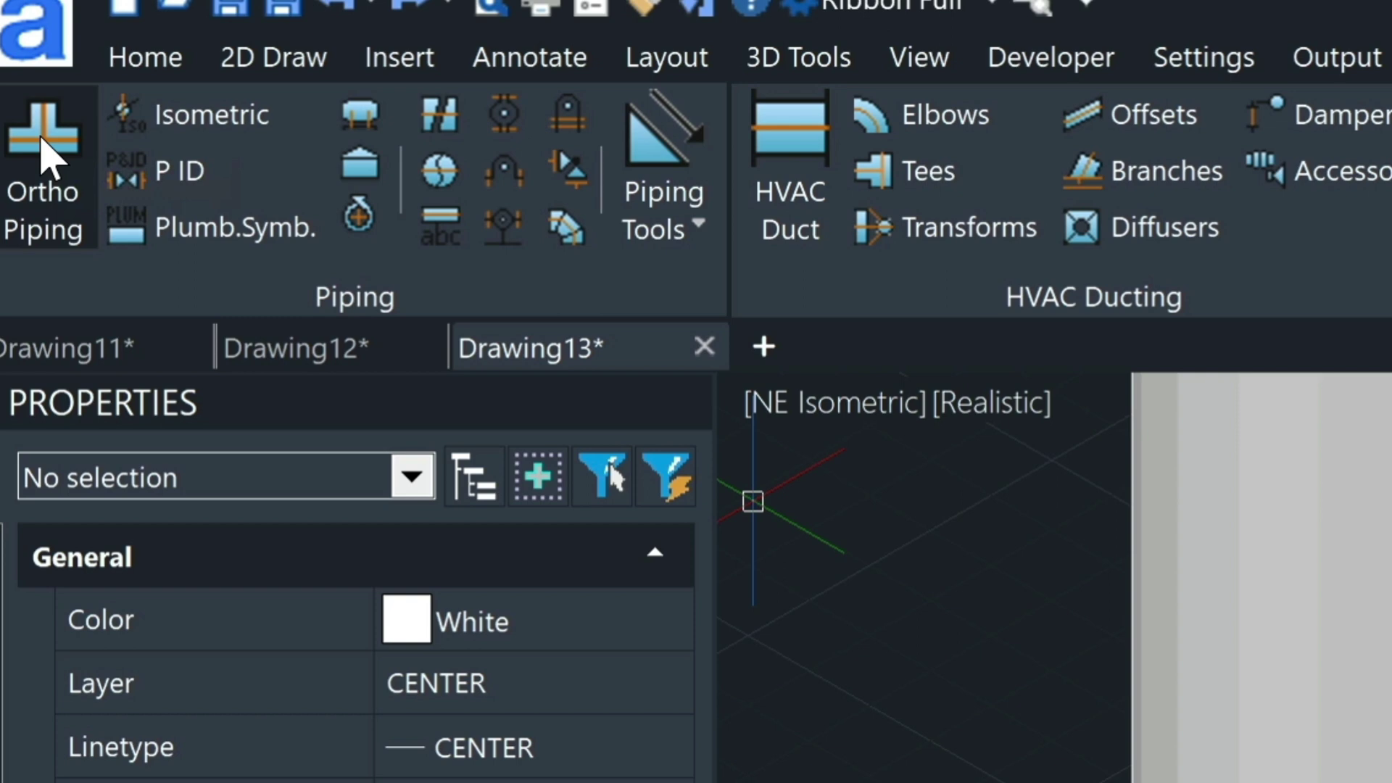
{"action": "left_click", "coordinate": [44, 141]}
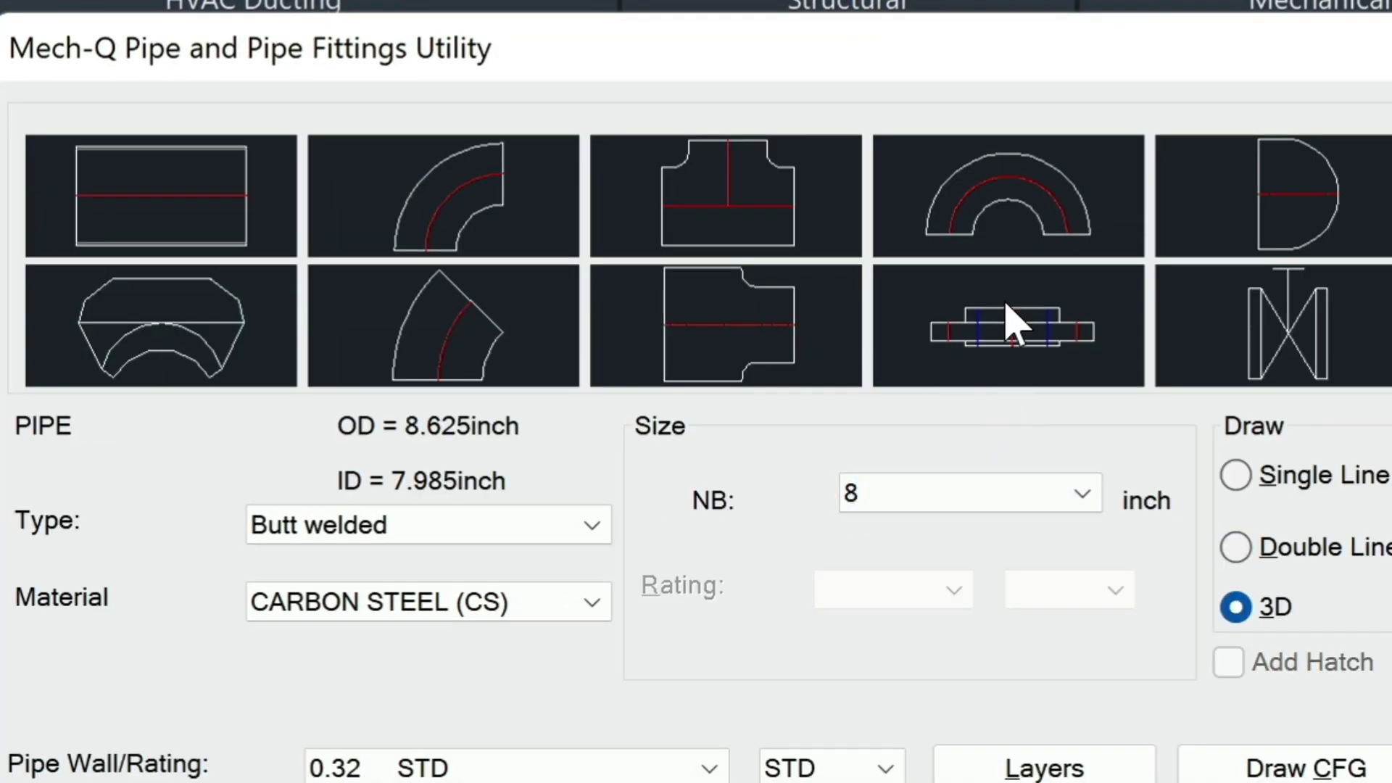
{"action": "left_click", "coordinate": [1006, 308]}
{"action": "left_click", "coordinate": [1014, 328]}
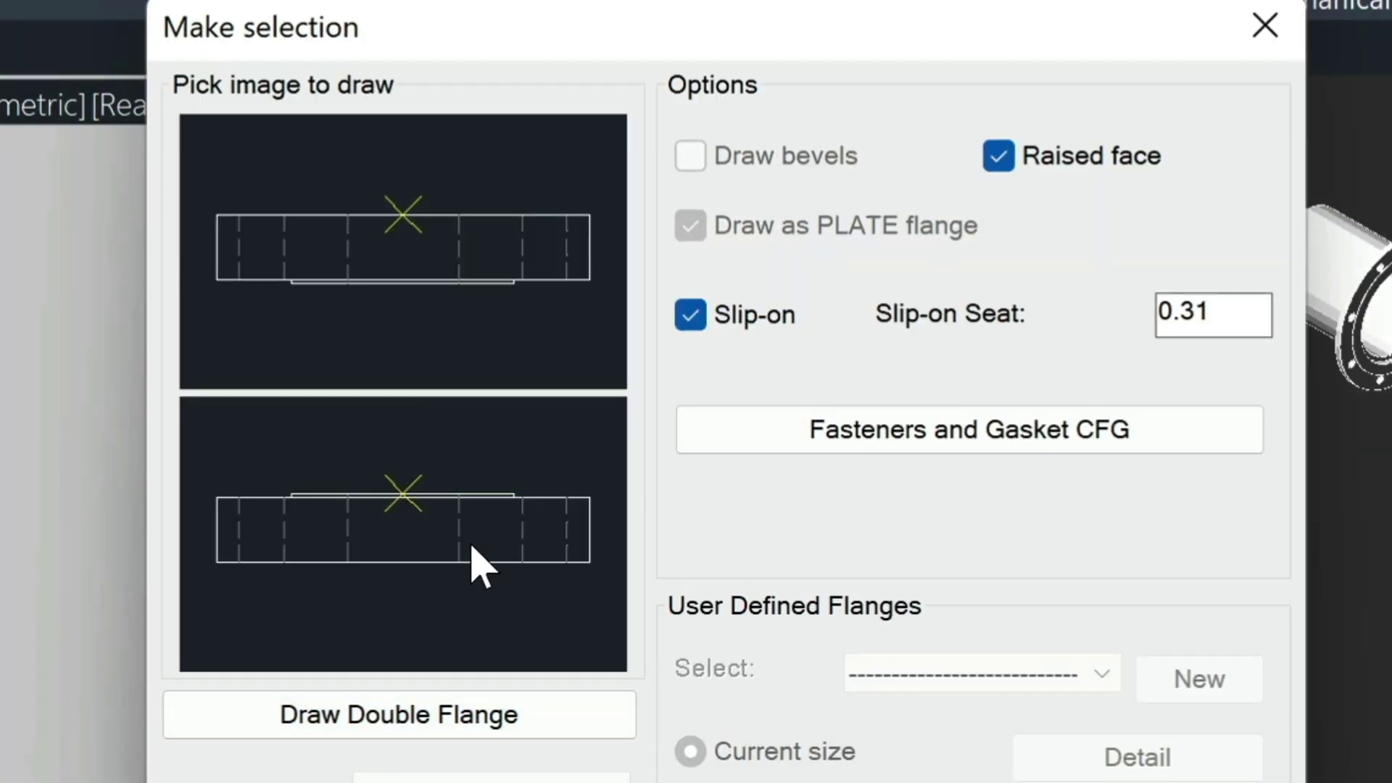
{"action": "left_click", "coordinate": [401, 217]}
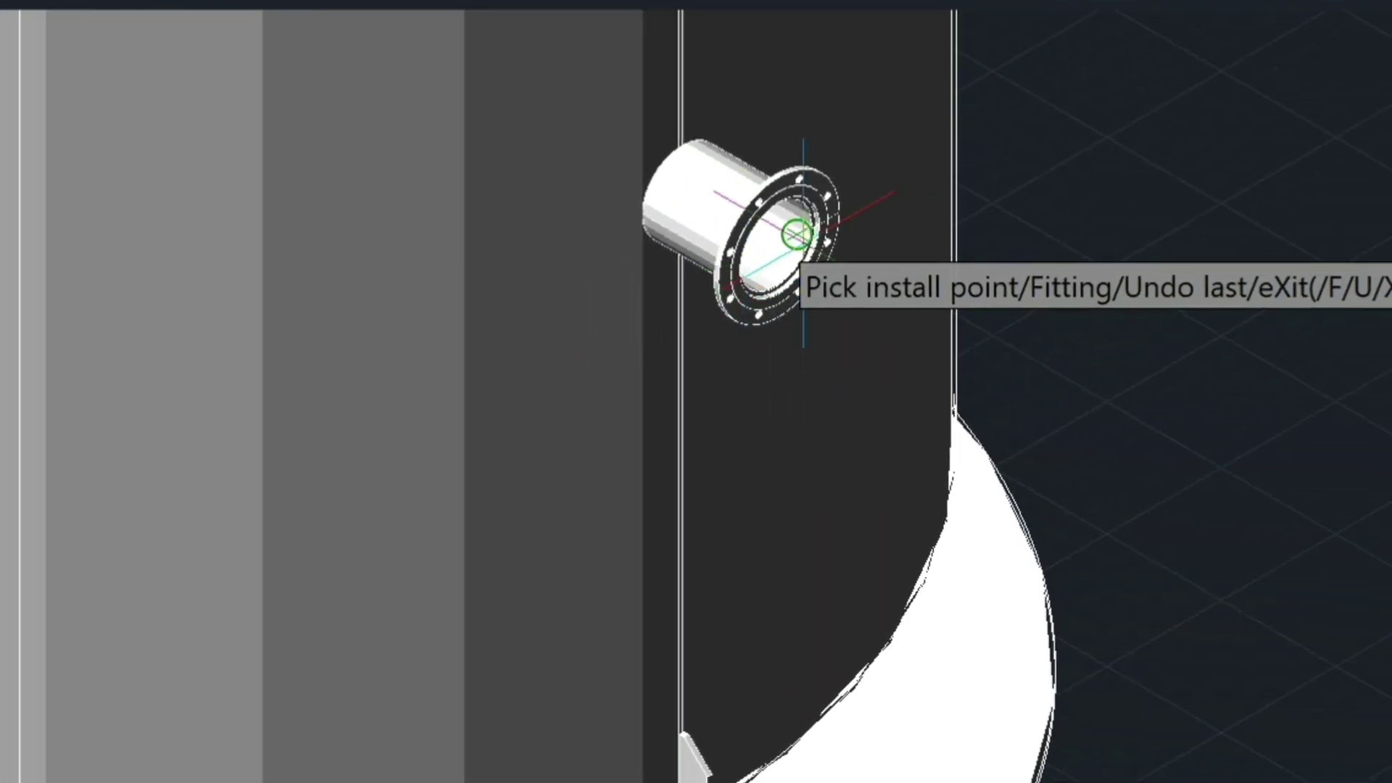
{"action": "left_click", "coordinate": [781, 241]}
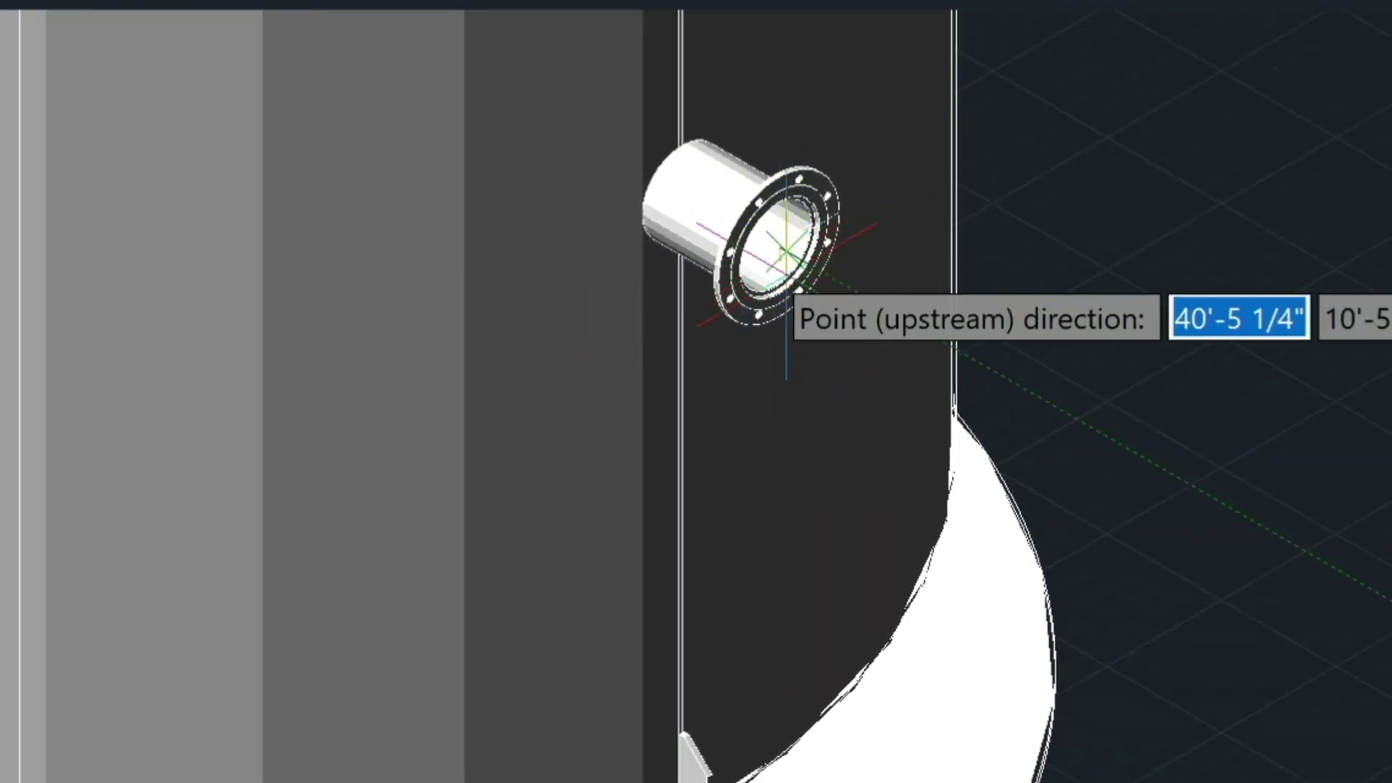
{"action": "scroll", "coordinate": [749, 312], "scroll_direction": "down", "scroll_amount": 4}
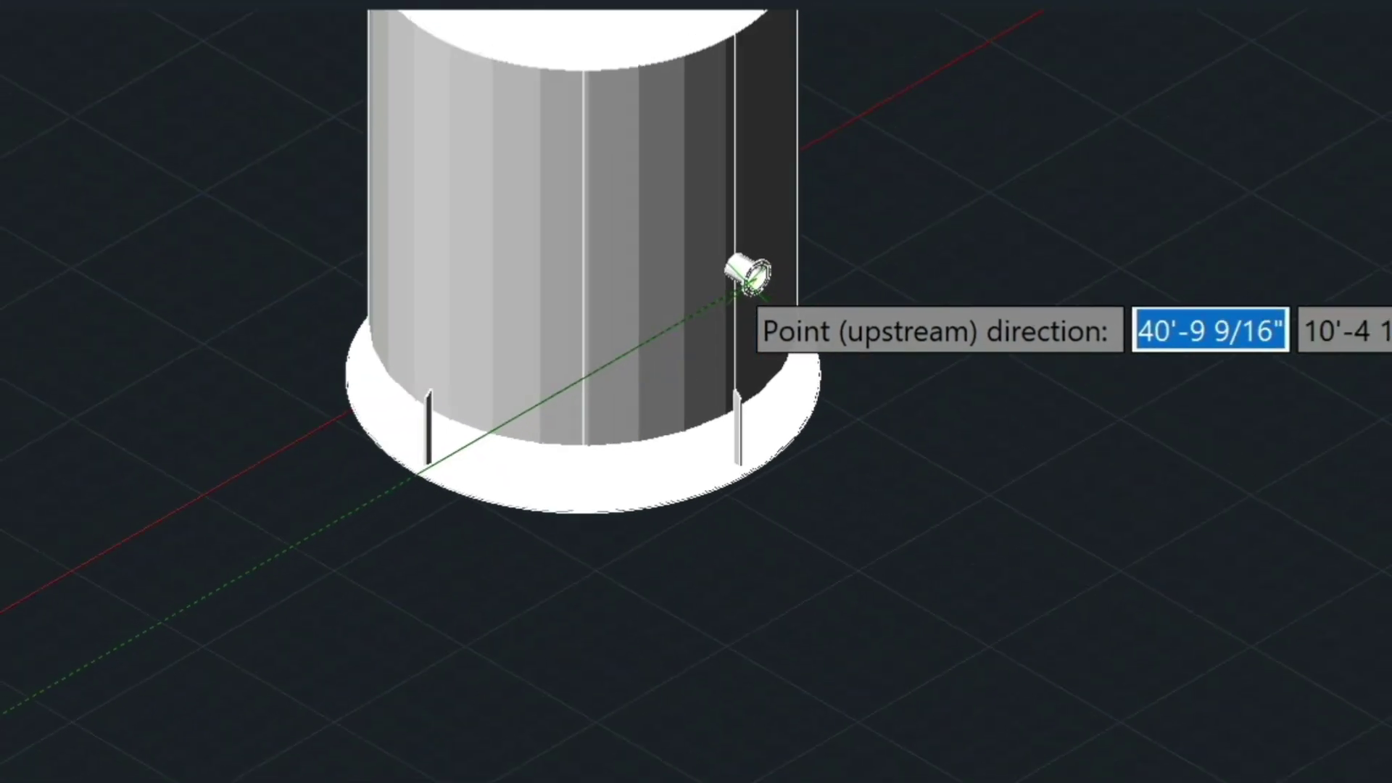
{"action": "scroll", "coordinate": [756, 278], "scroll_direction": "down", "scroll_amount": 3}
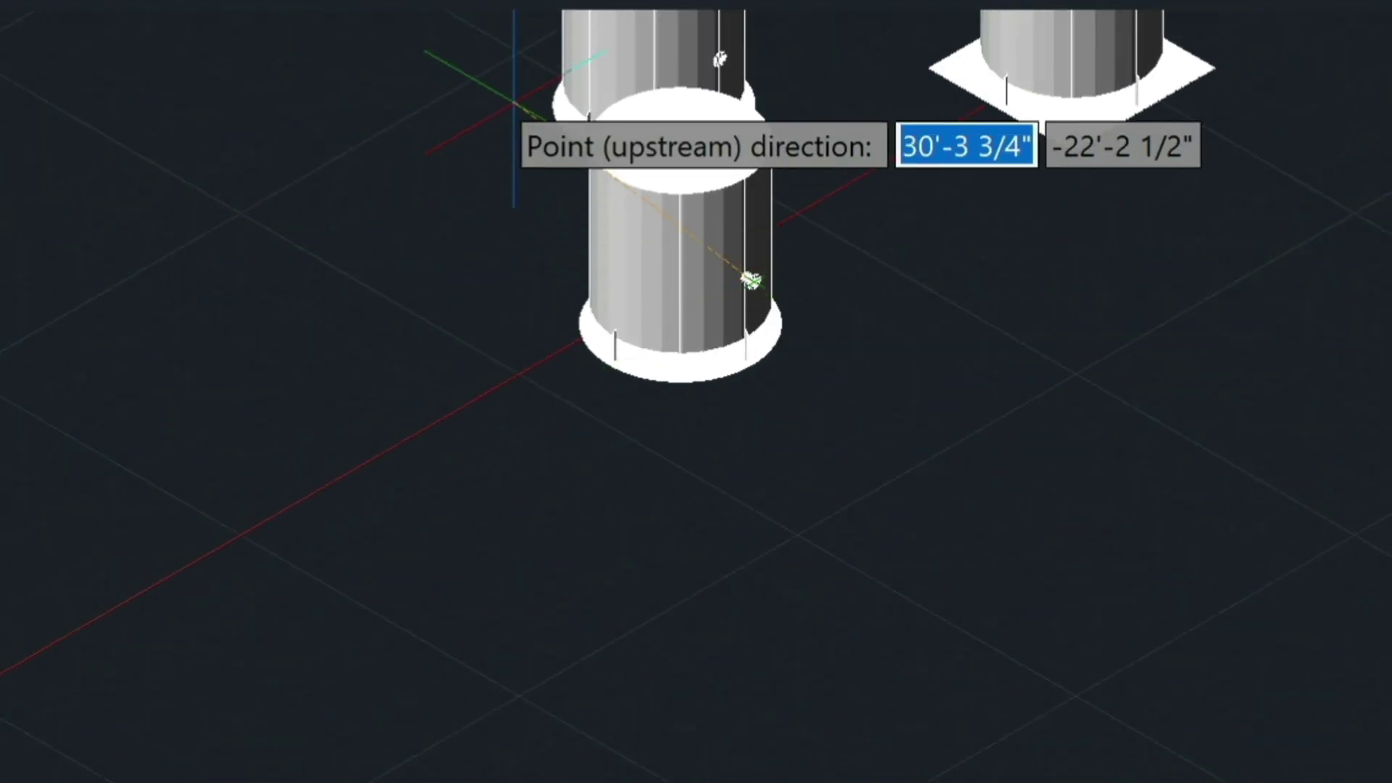
{"action": "left_click", "coordinate": [414, 87]}
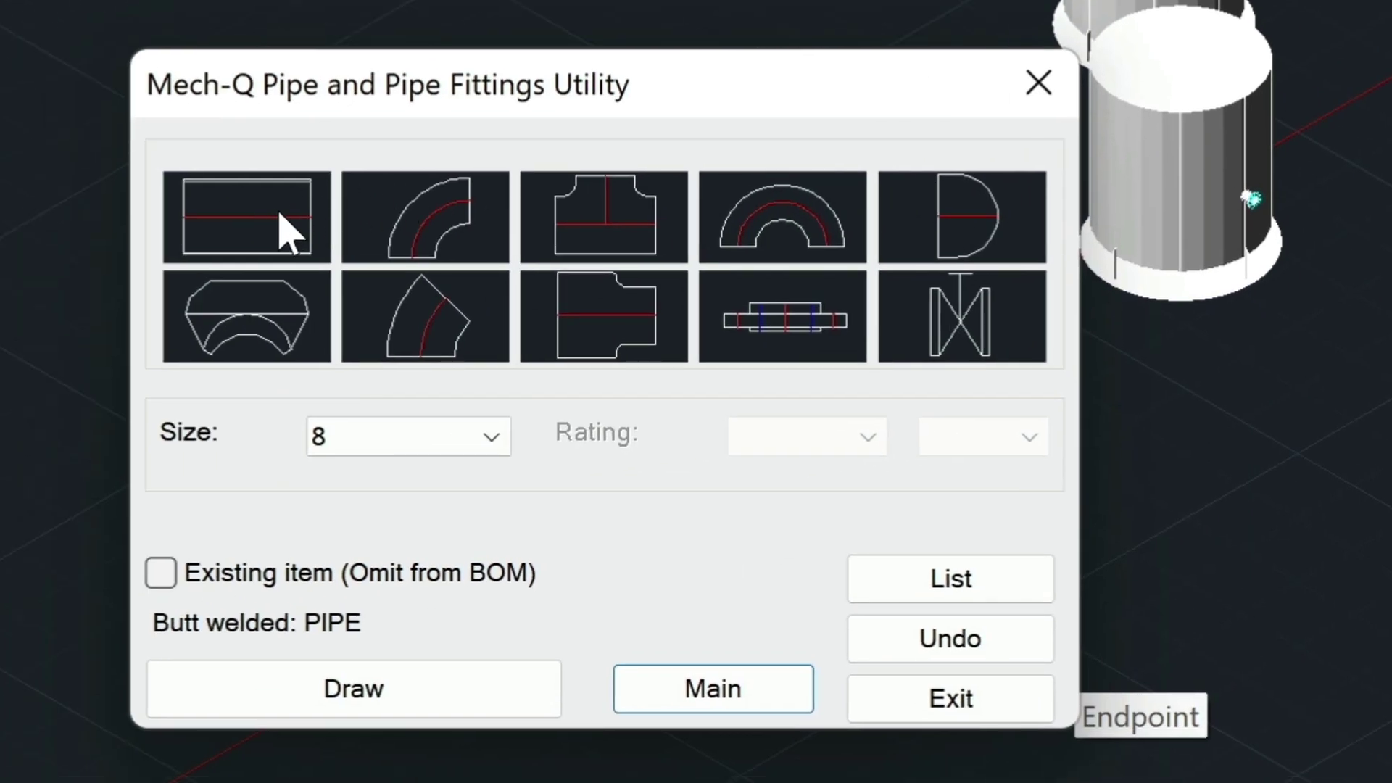
- Run an 8-inch butt-welded pipe from the centre of the new flange straight outward from the tank
{"action": "left_click", "coordinate": [290, 232]}
{"action": "left_click", "coordinate": [377, 689]}
{"action": "scroll", "coordinate": [1309, 249], "scroll_direction": "up", "scroll_amount": 6}
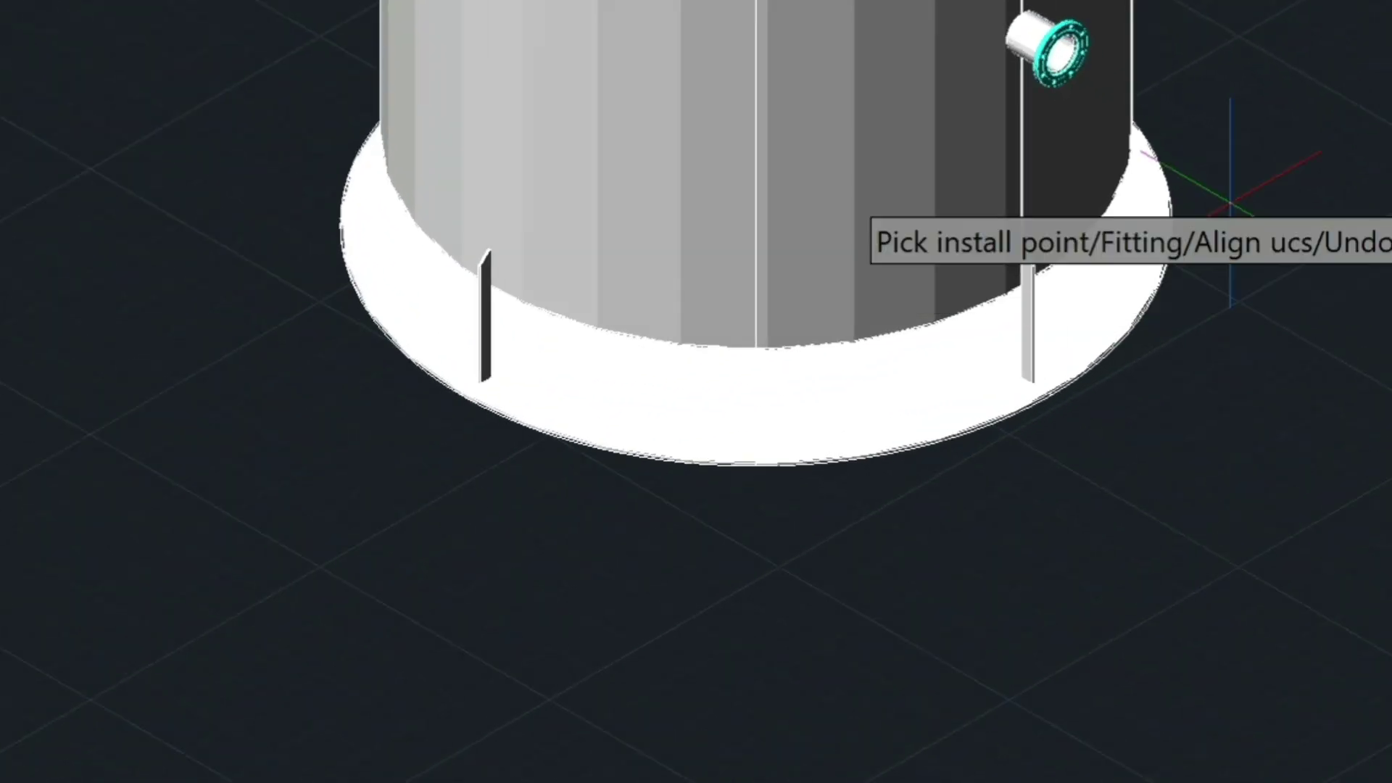
{"action": "scroll", "coordinate": [1160, 91], "scroll_direction": "up", "scroll_amount": 3}
{"action": "scroll", "coordinate": [997, 16], "scroll_direction": "down", "scroll_amount": 3}
{"action": "left_click", "coordinate": [637, 81]}
{"action": "scroll", "coordinate": [1129, 353], "scroll_direction": "down", "scroll_amount": 5}
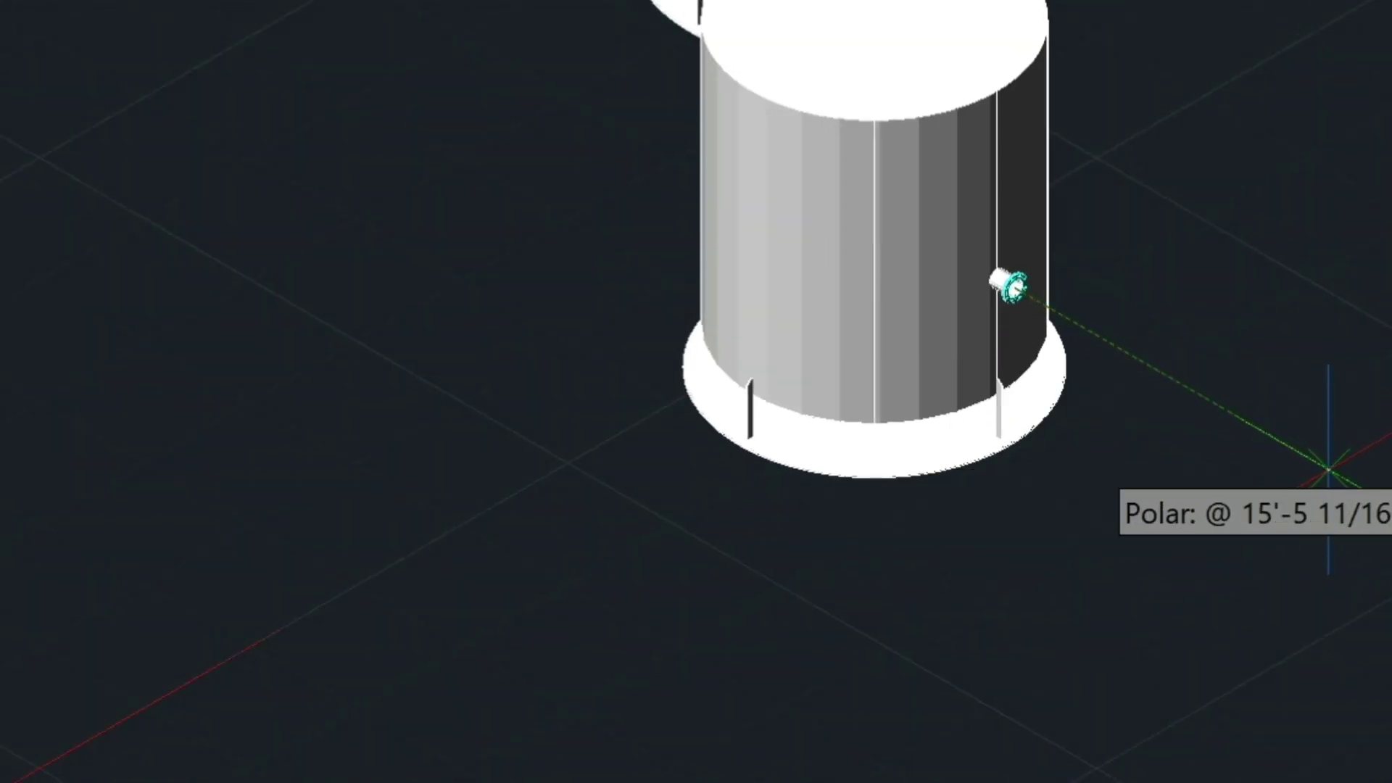
{"action": "left_click", "coordinate": [1329, 470]}
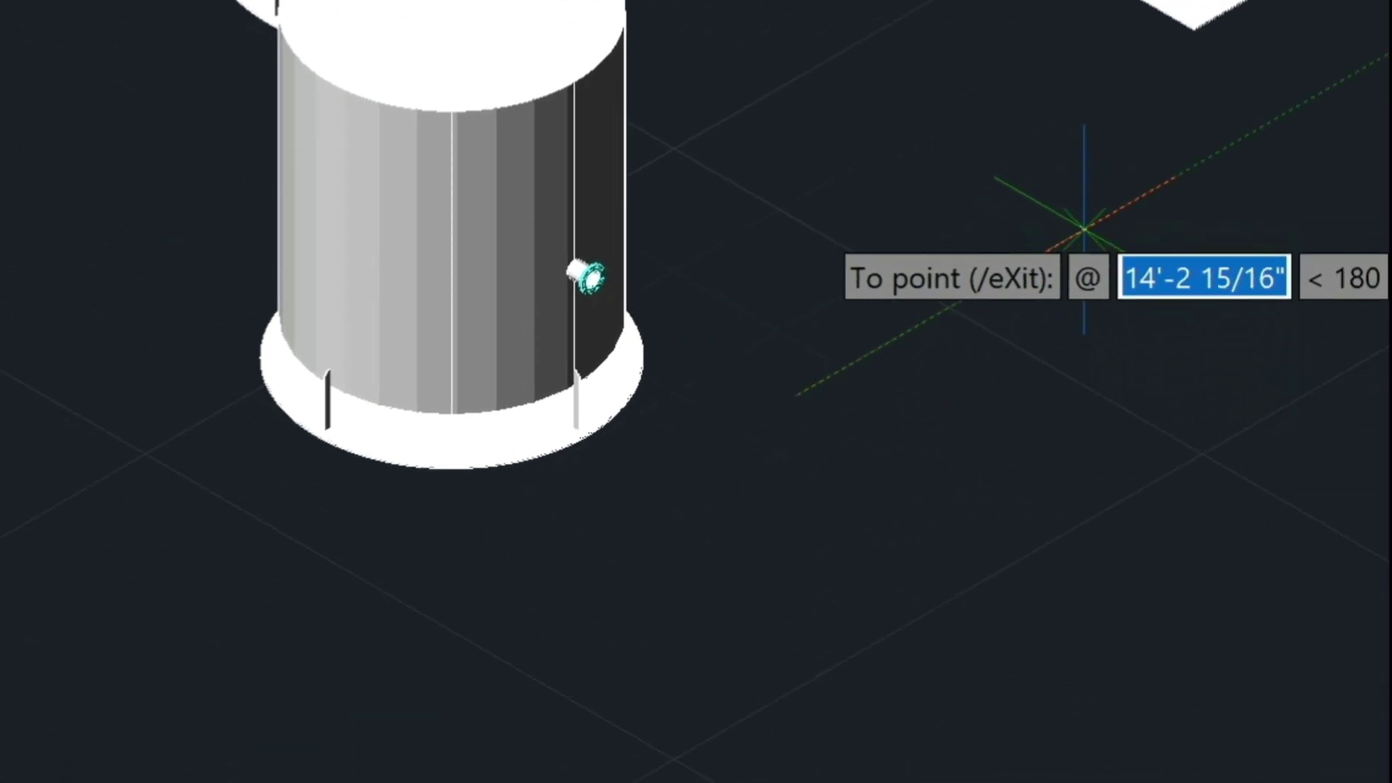
- Continue the pipe run with a 10' leg at 180 degrees, perpendicular to the first leg, and finish piping
{"action": "type", "text": "10"}
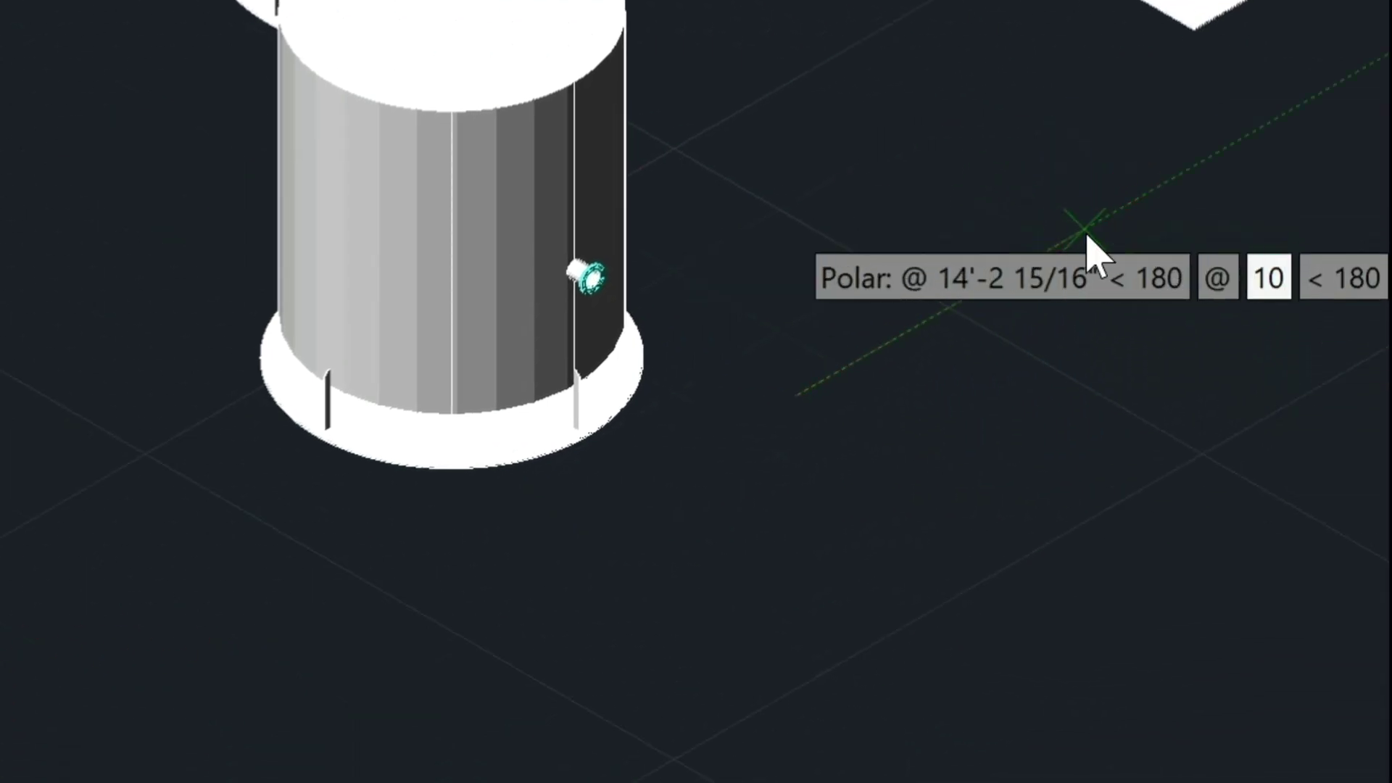
{"action": "type", "text": "'"}
{"action": "key", "text": "Return"}
{"action": "key", "text": "Return"}
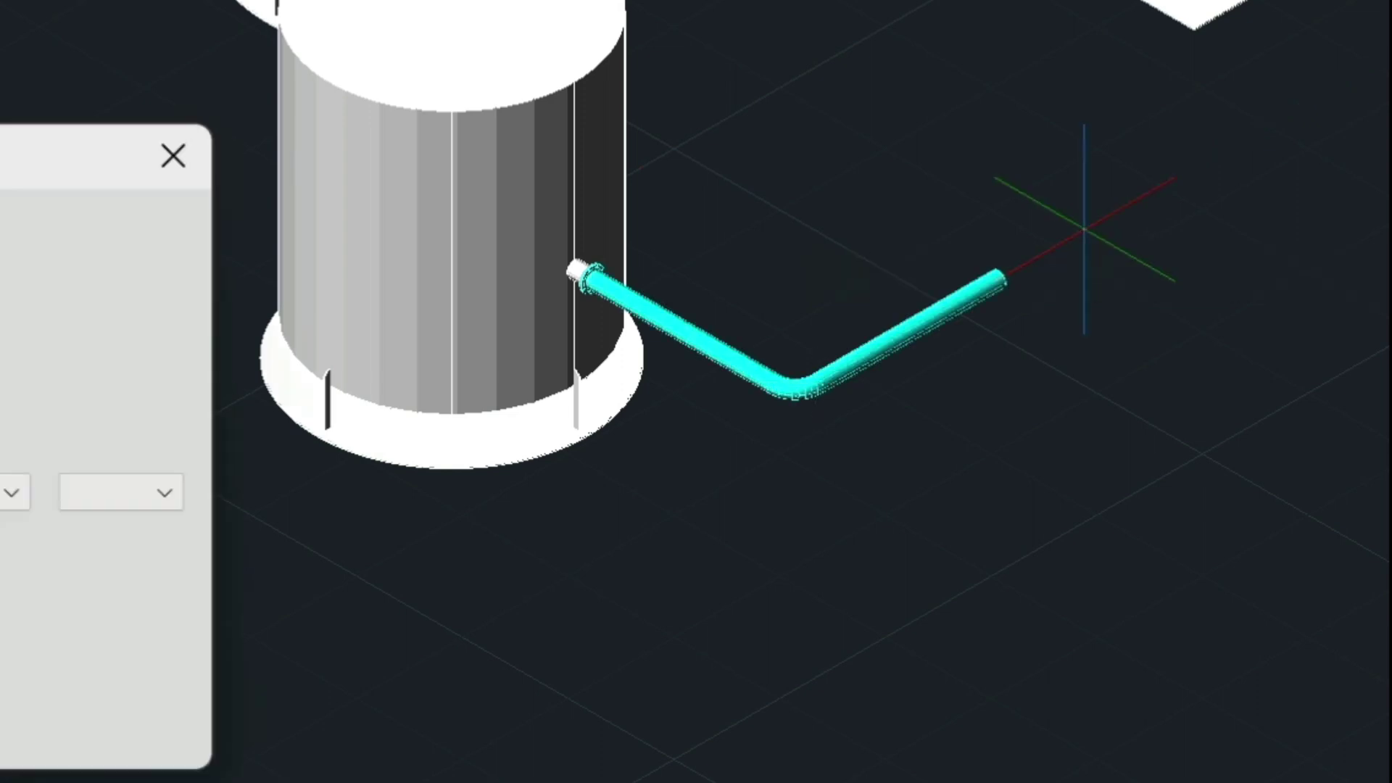
{"action": "left_click", "coordinate": [100, 750]}
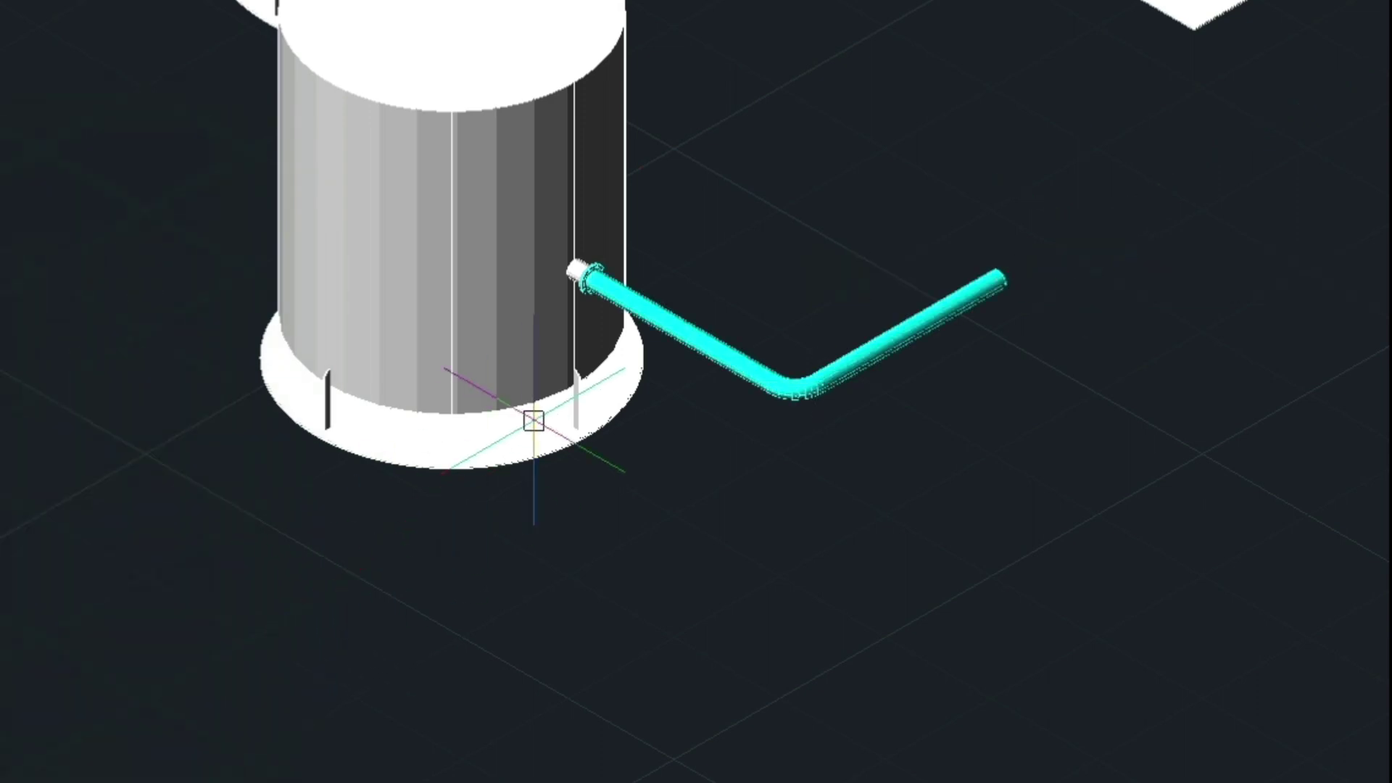
- Examine the flanged nozzle connection, the bent pipe run and the neighbouring tanks
{"action": "scroll", "coordinate": [669, 285], "scroll_direction": "up", "scroll_amount": 5}
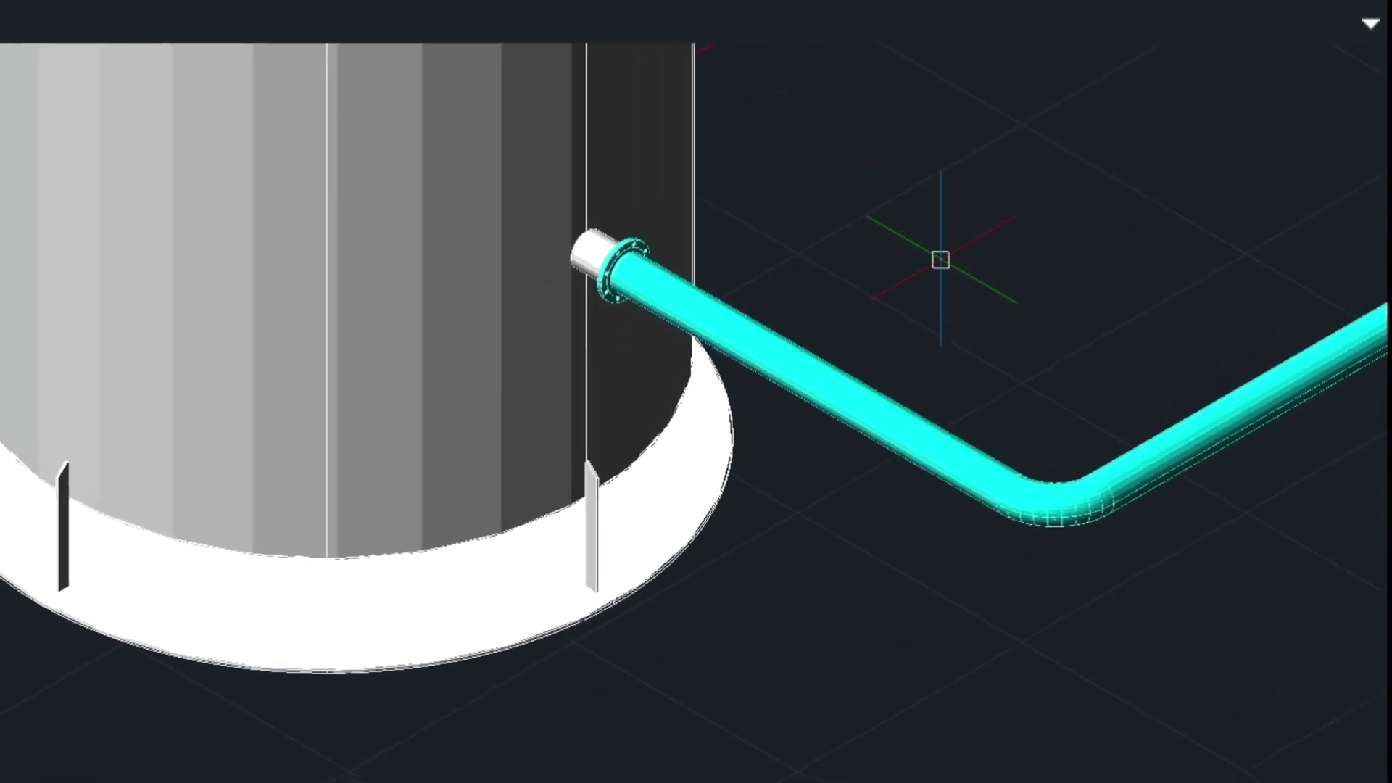
{"action": "scroll", "coordinate": [958, 476], "scroll_direction": "down", "scroll_amount": 3}
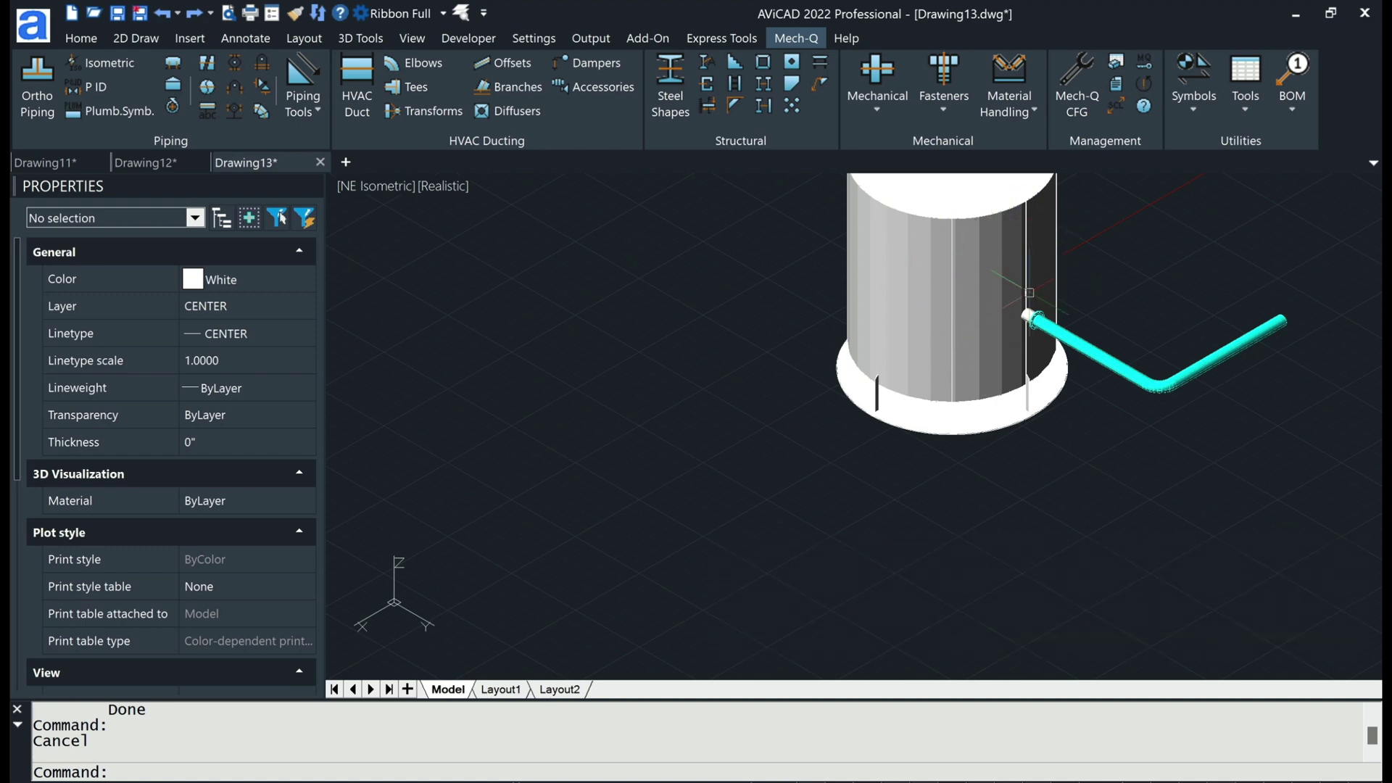
{"action": "scroll", "coordinate": [1056, 273], "scroll_direction": "down", "scroll_amount": 4}
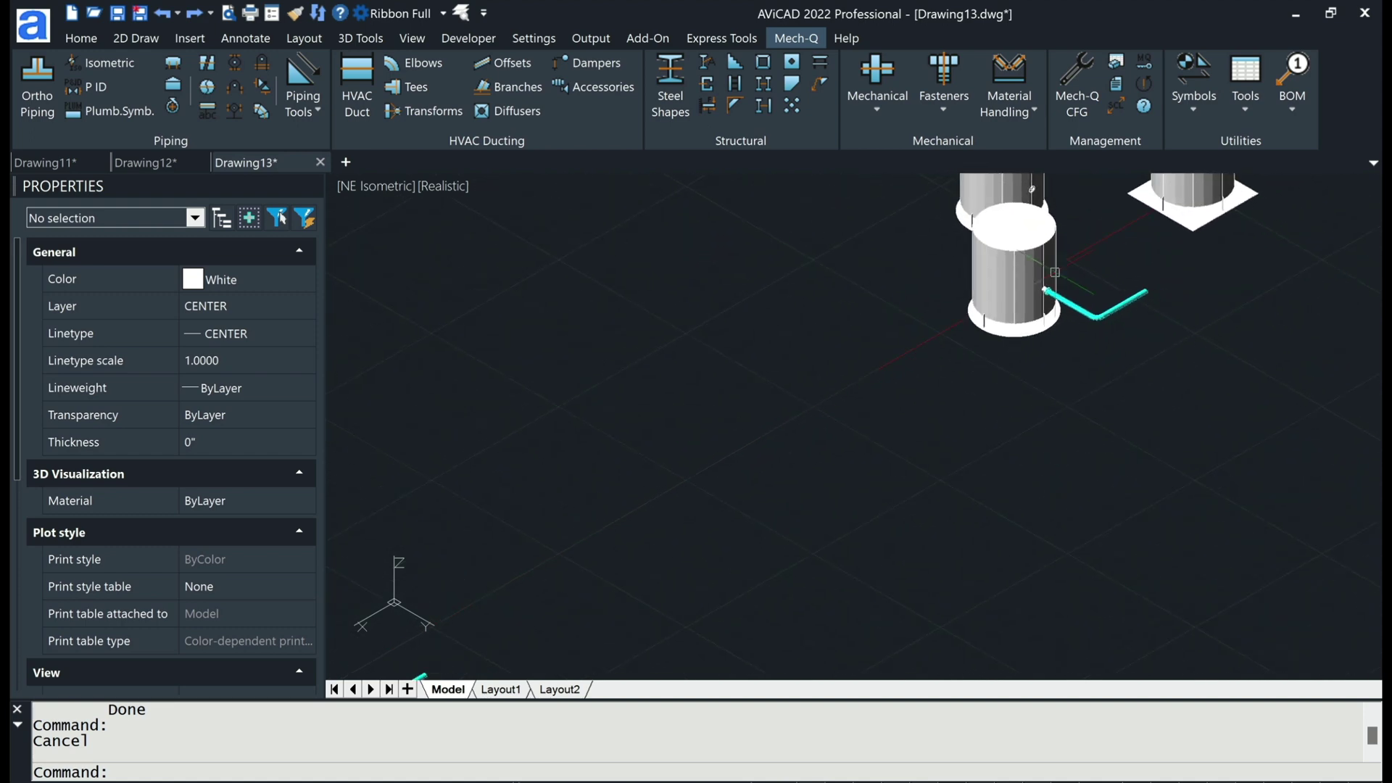
{"action": "type", "text": "p"}
{"action": "key", "text": "Return"}
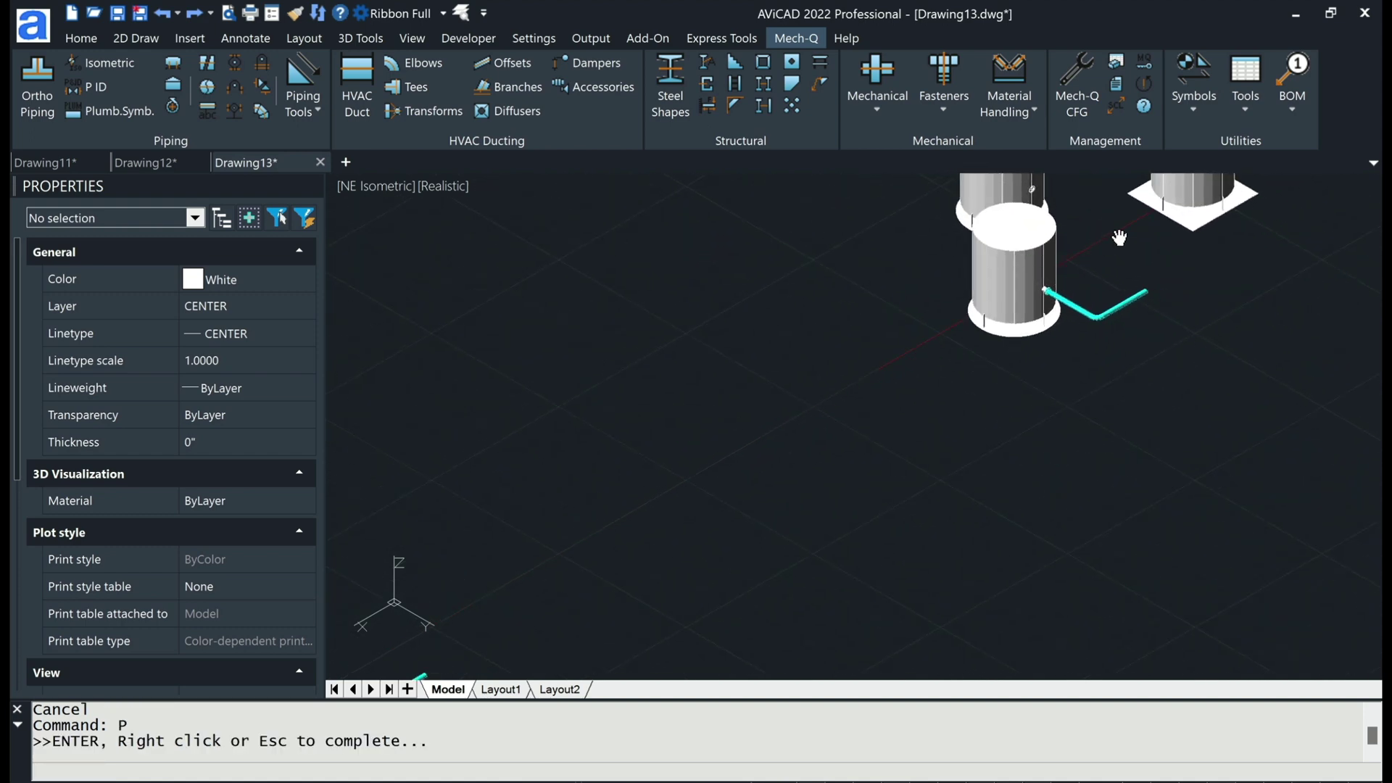
{"action": "left_click_drag", "start_coordinate": [1119, 238], "coordinate": [942, 413]}
{"action": "scroll", "coordinate": [942, 413], "scroll_direction": "up", "scroll_amount": 4}
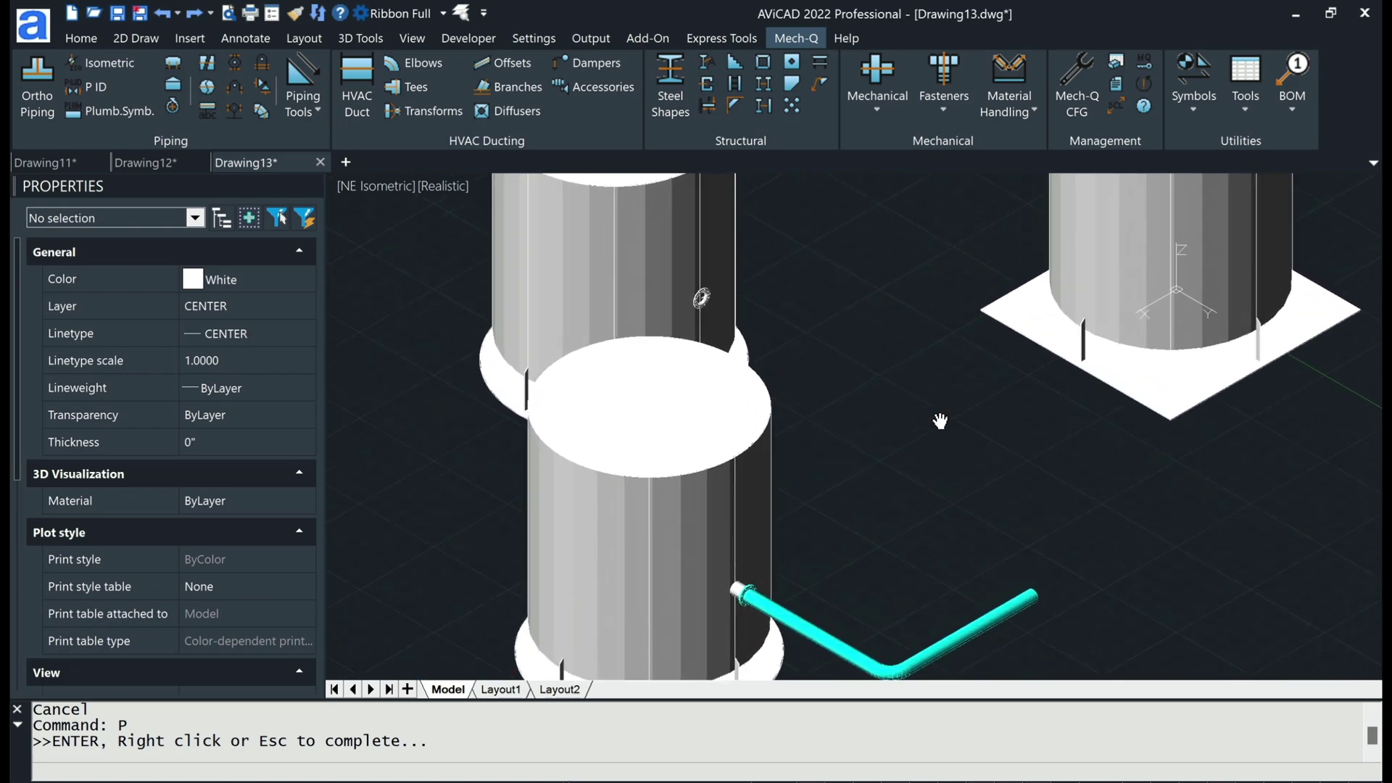